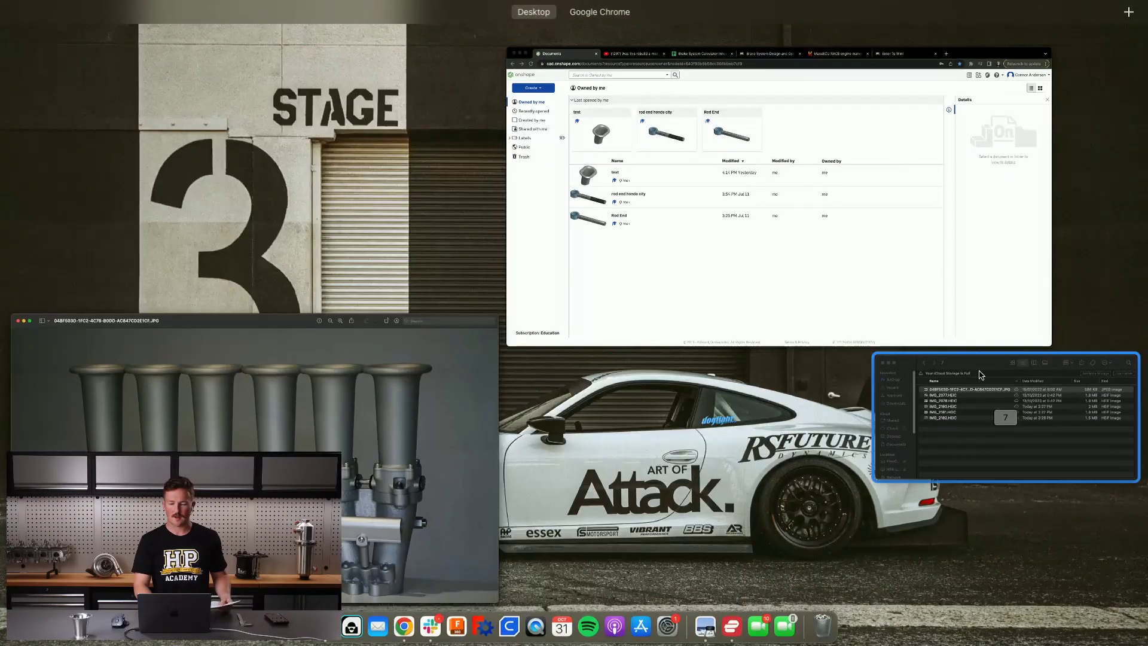
Shift-select IMG_2180 through IMG_2182 in Finder and open them together in Preview.
left_click(982, 395)
left_click(706, 239)
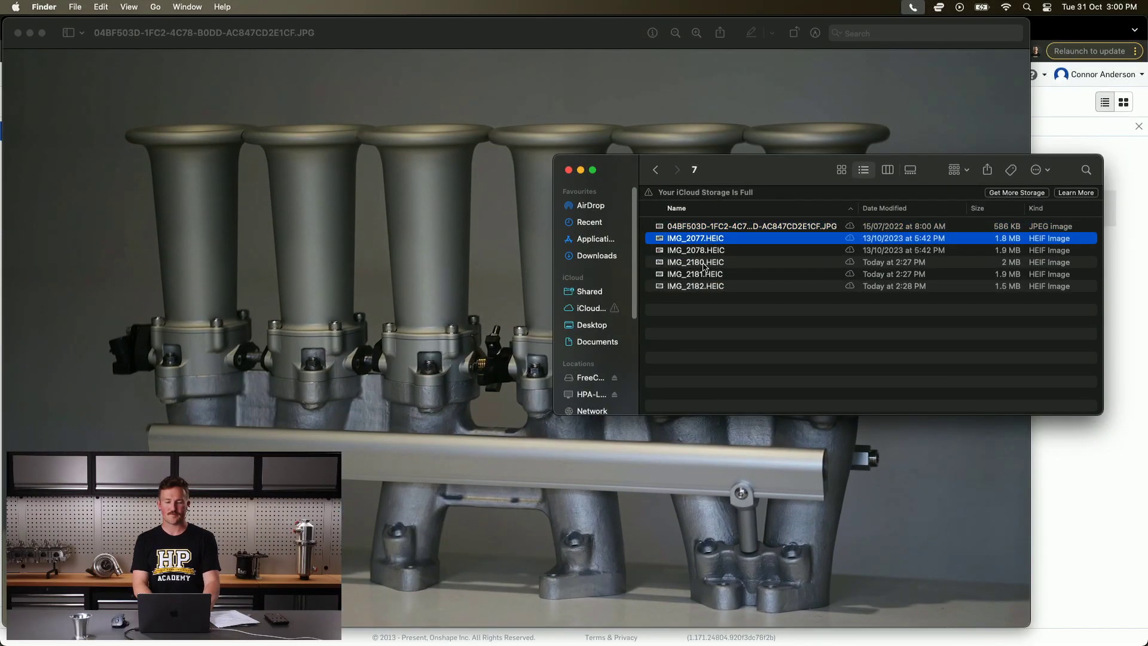
left_click(704, 262)
left_click(704, 286, "shift")
double_click(705, 285)
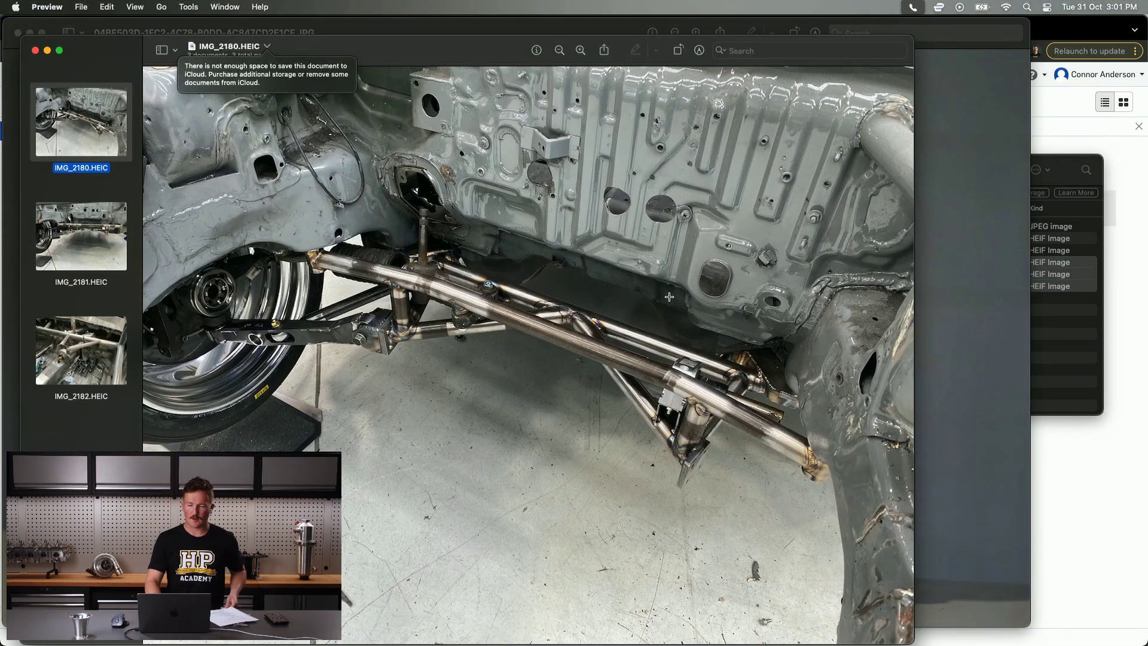
Open IMG_2078 in its own window, then return to the three-photo viewer.
left_click(1076, 372)
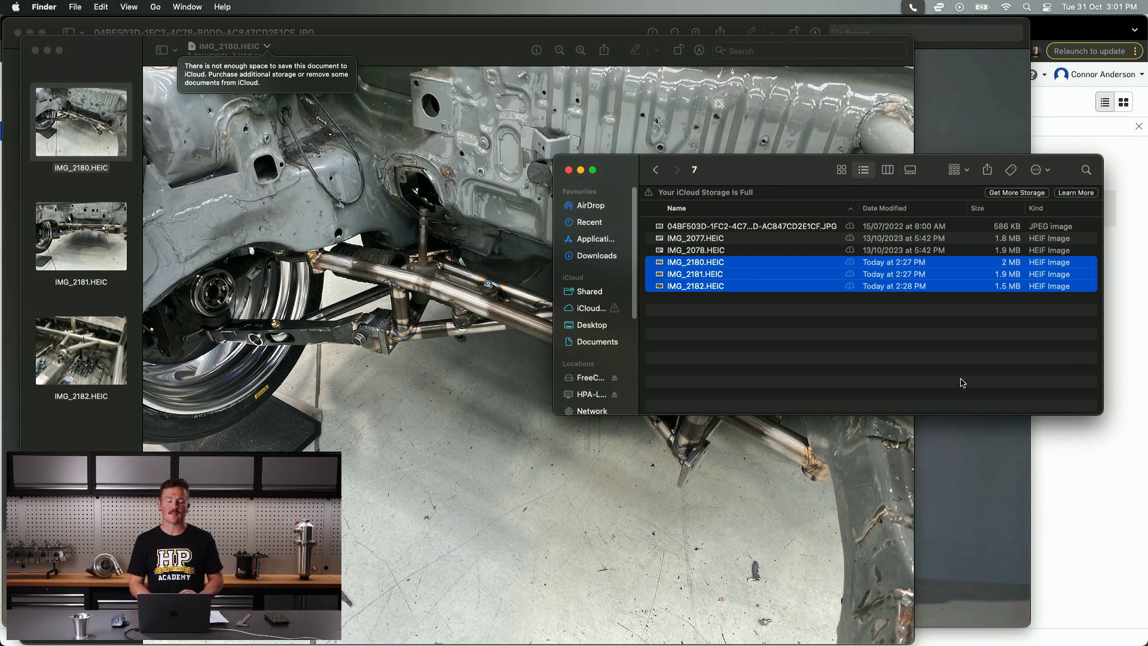
double_click(733, 249)
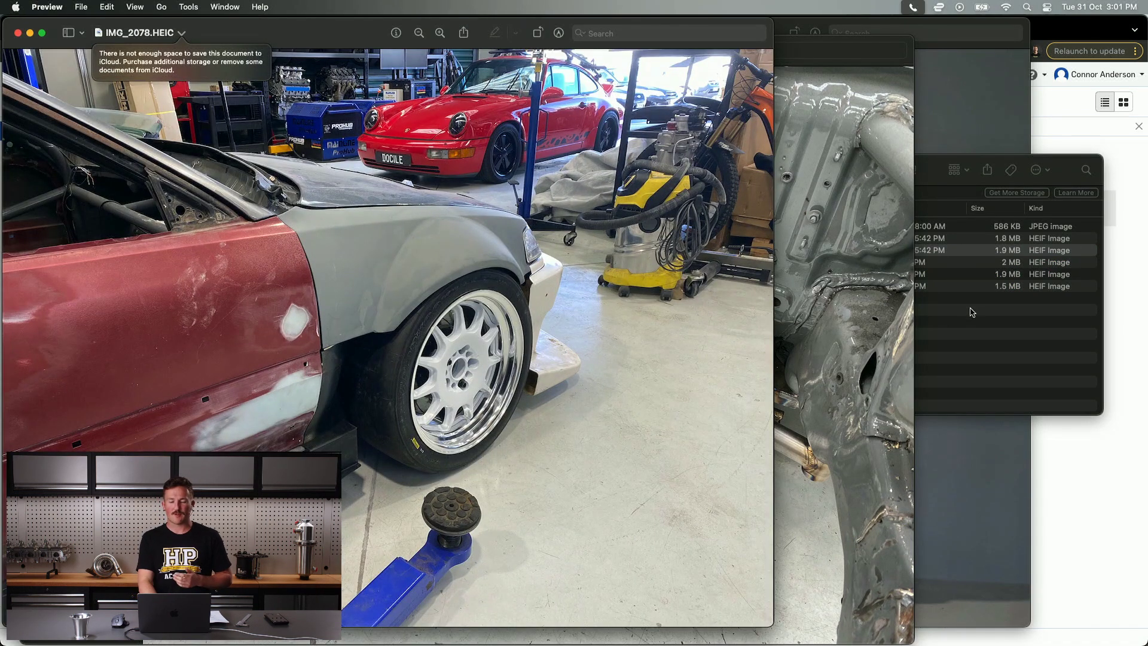
left_click(869, 341)
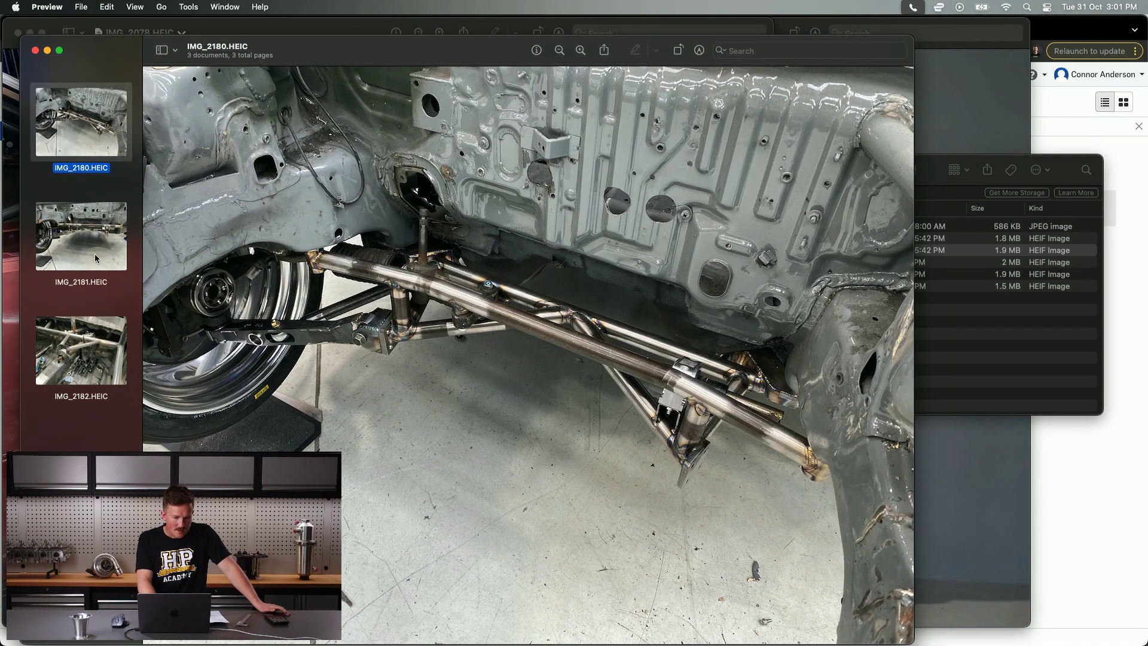
View IMG_2181, then the IMG_2182 pedal box photo, then IMG_2181 again.
left_click(96, 258)
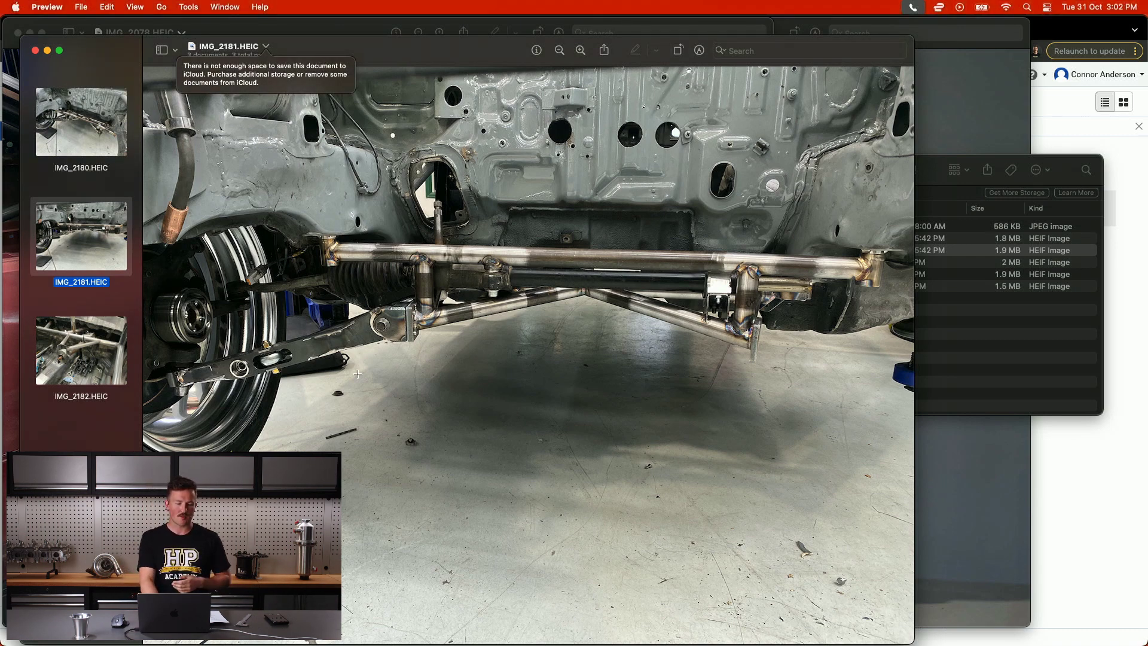
left_click(81, 360)
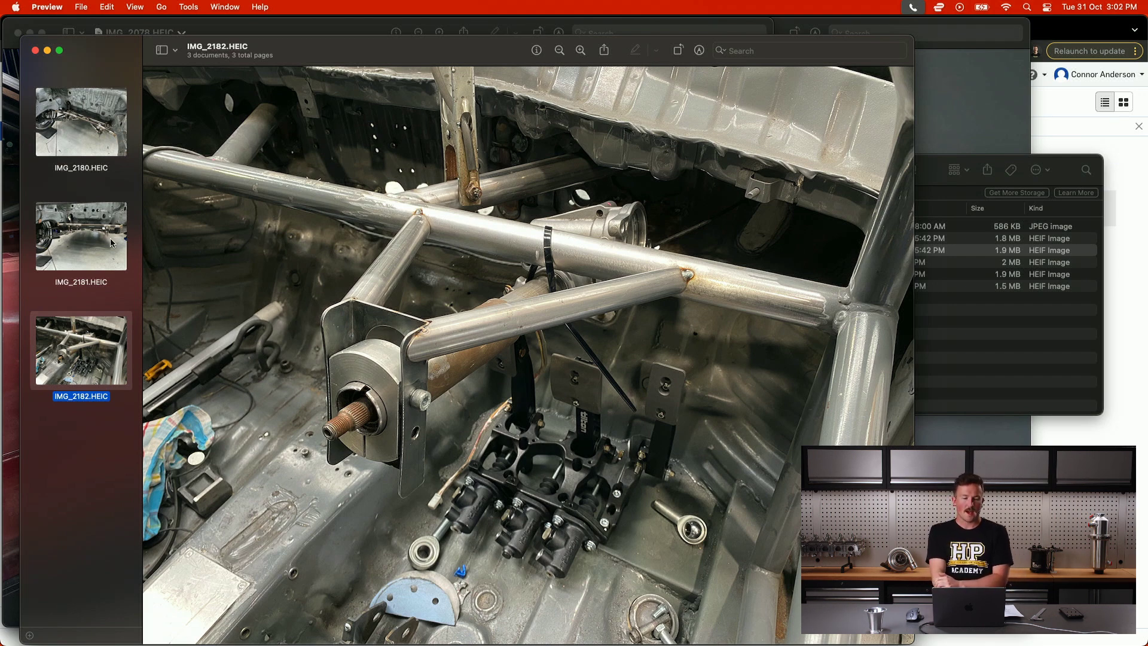
left_click(106, 241)
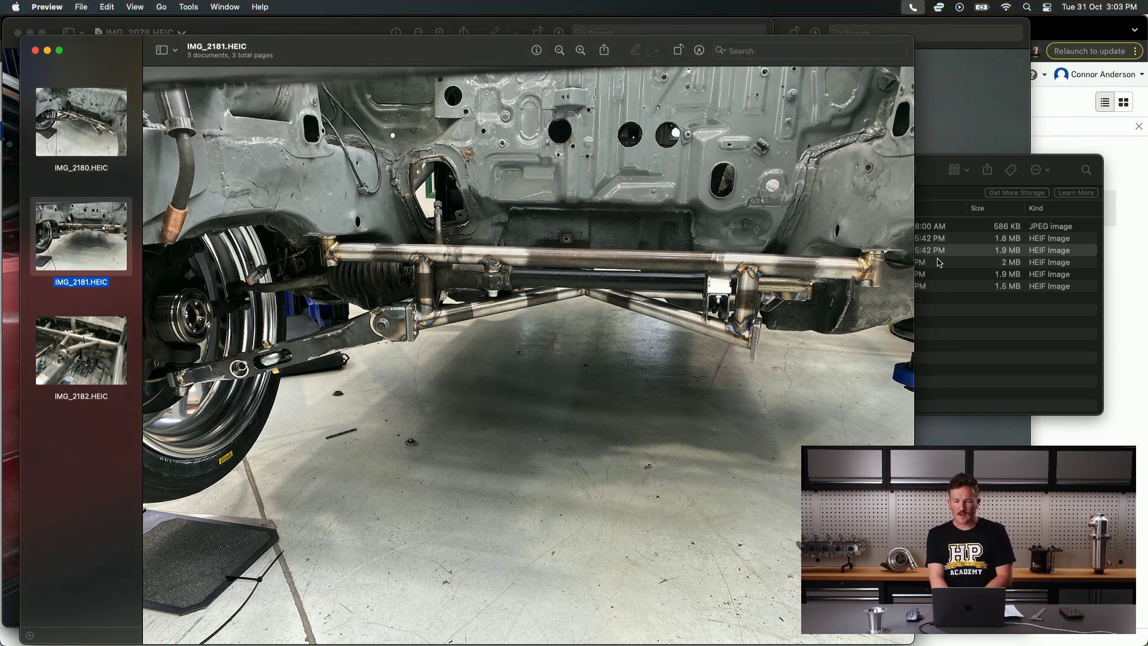
Use Mission Control (F3) to bring the IMG_2078 Preview window forward.
left_click(953, 287)
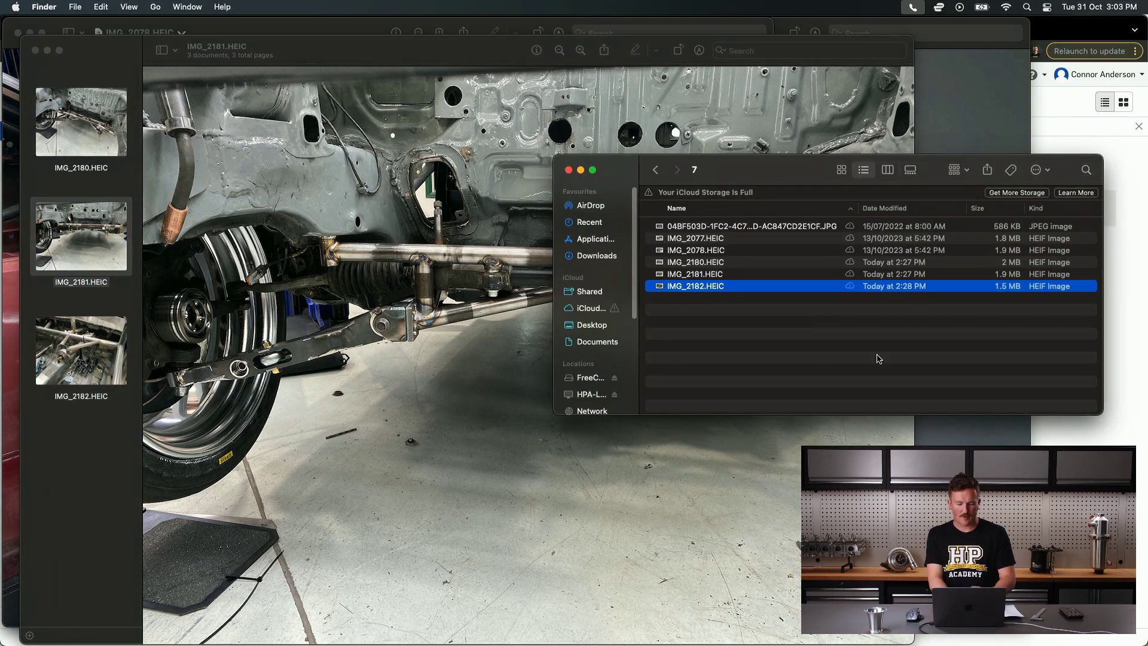
key("F3")
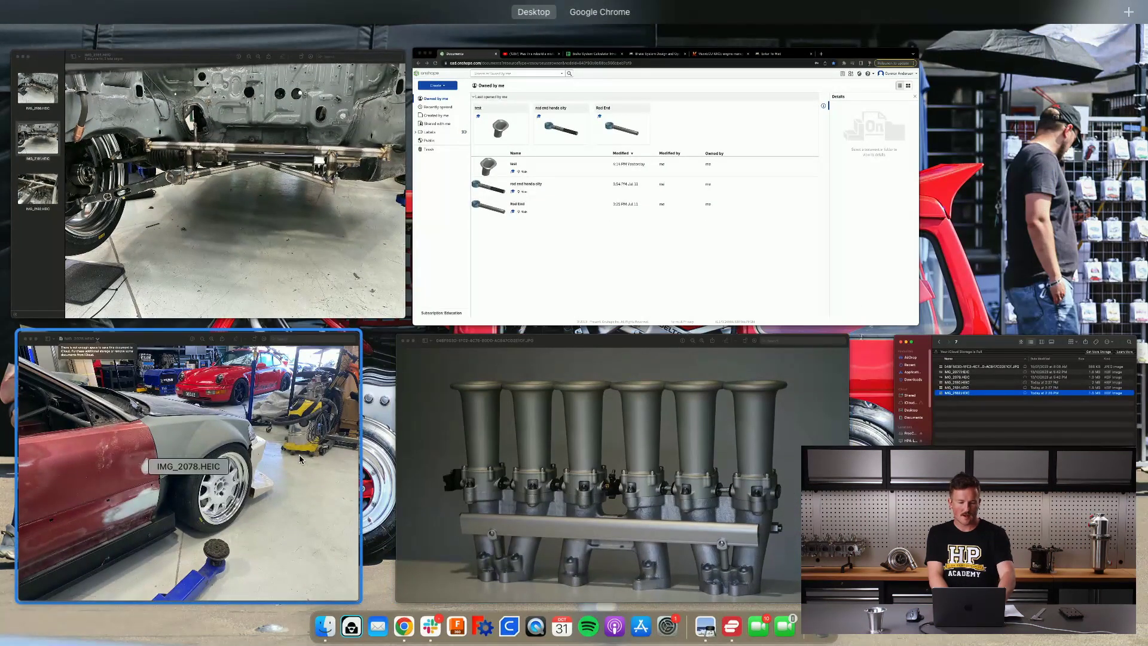
left_click(269, 466)
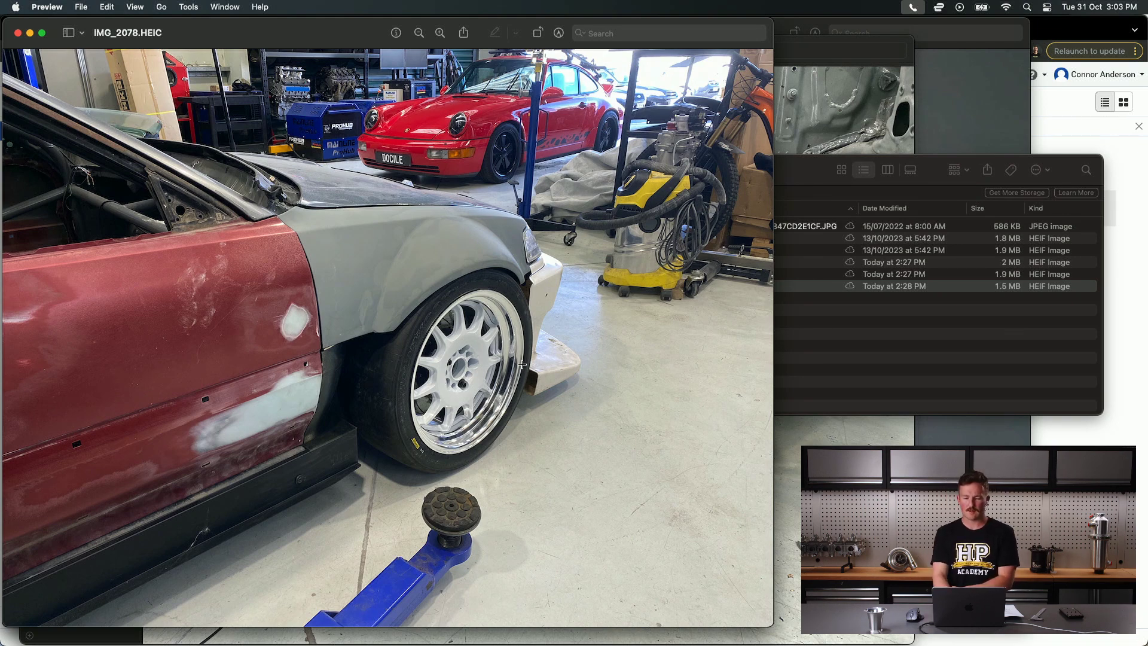
Reopen photos IMG_2180 through IMG_2182 from the Finder folder.
left_click(858, 332)
left_click(695, 262, "shift")
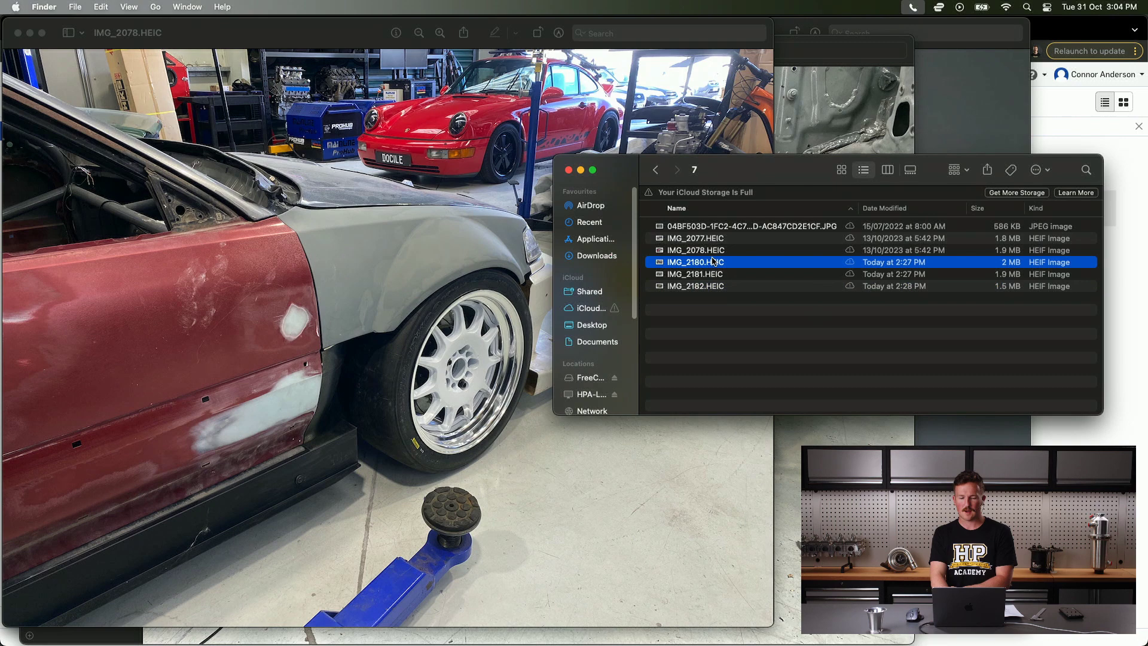
key("super+o")
Quick Look IMG_2078, then IMG_2077, and close the preview.
left_click(973, 324)
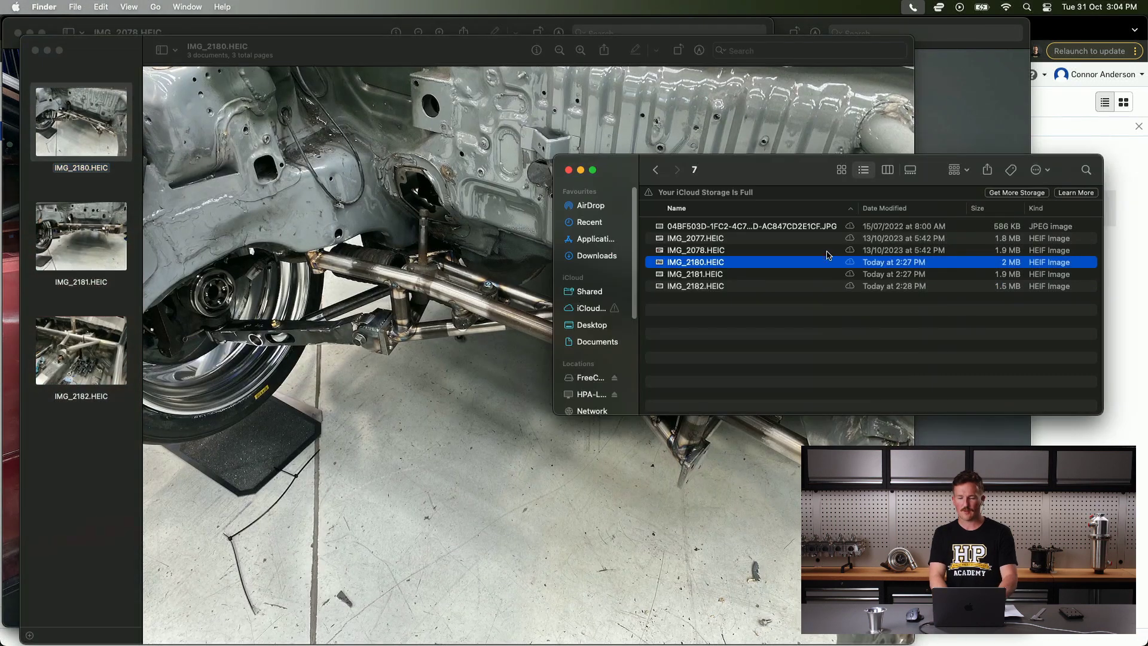
left_click(828, 256)
key("space")
key("Up")
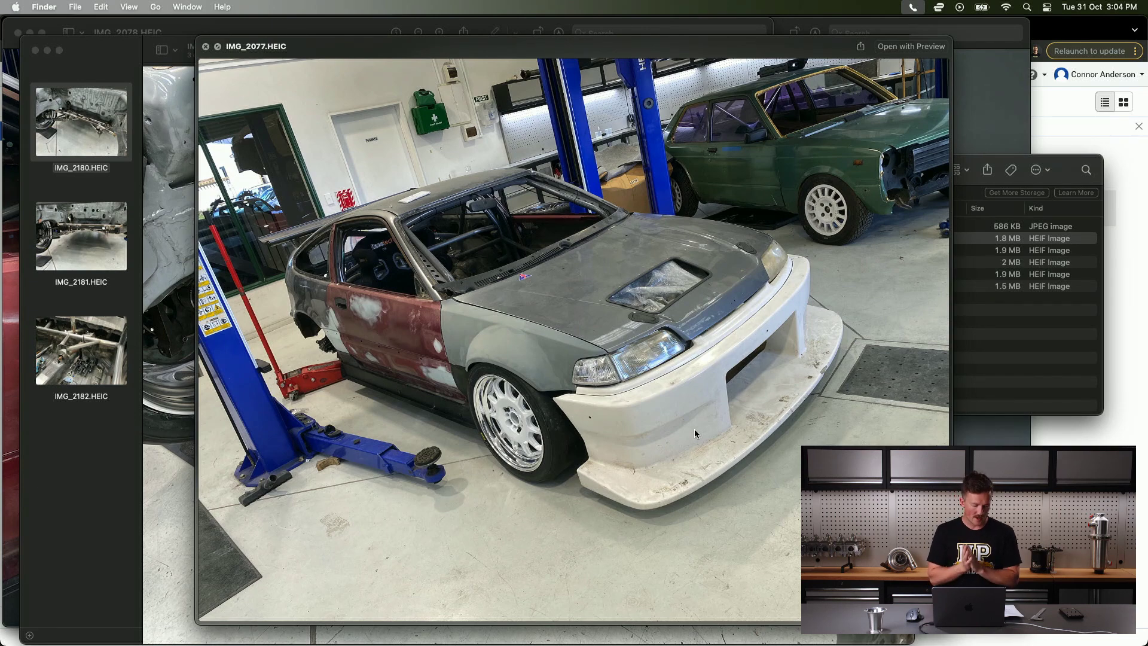
key("space")
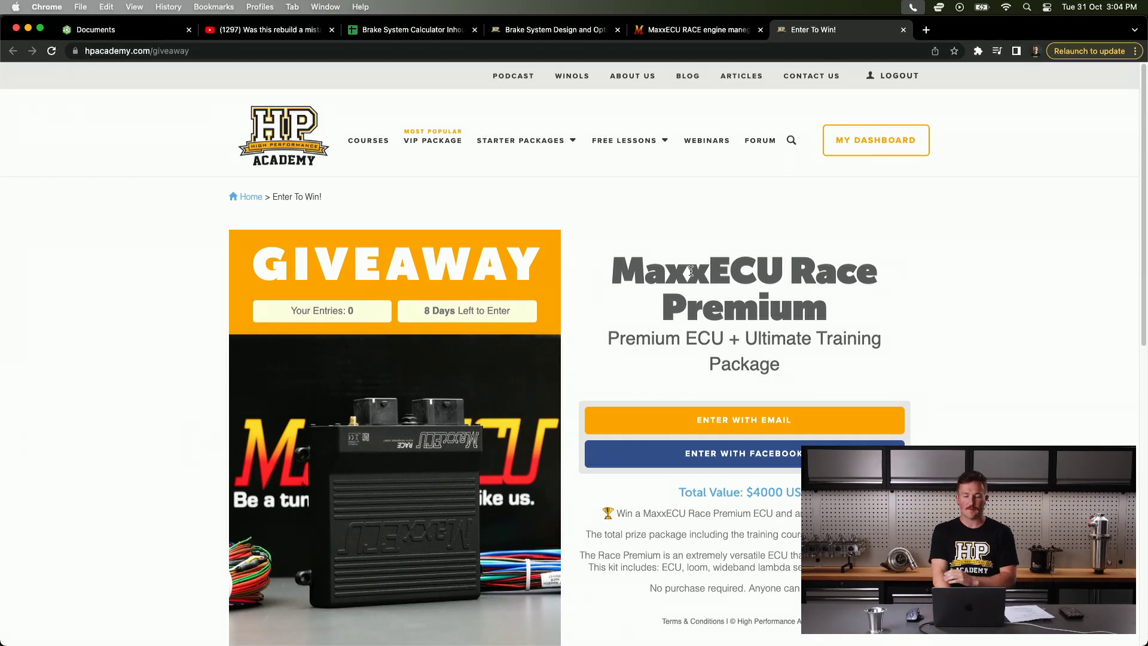
scroll(704, 324, "down", 2)
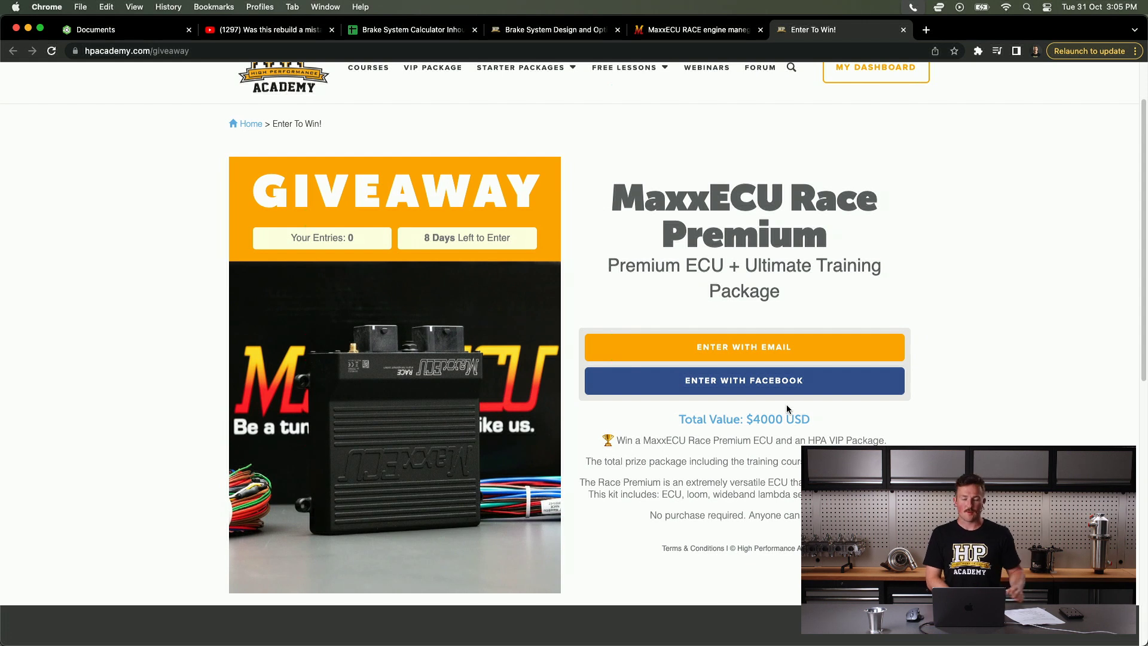
scroll(785, 444, "down", 1)
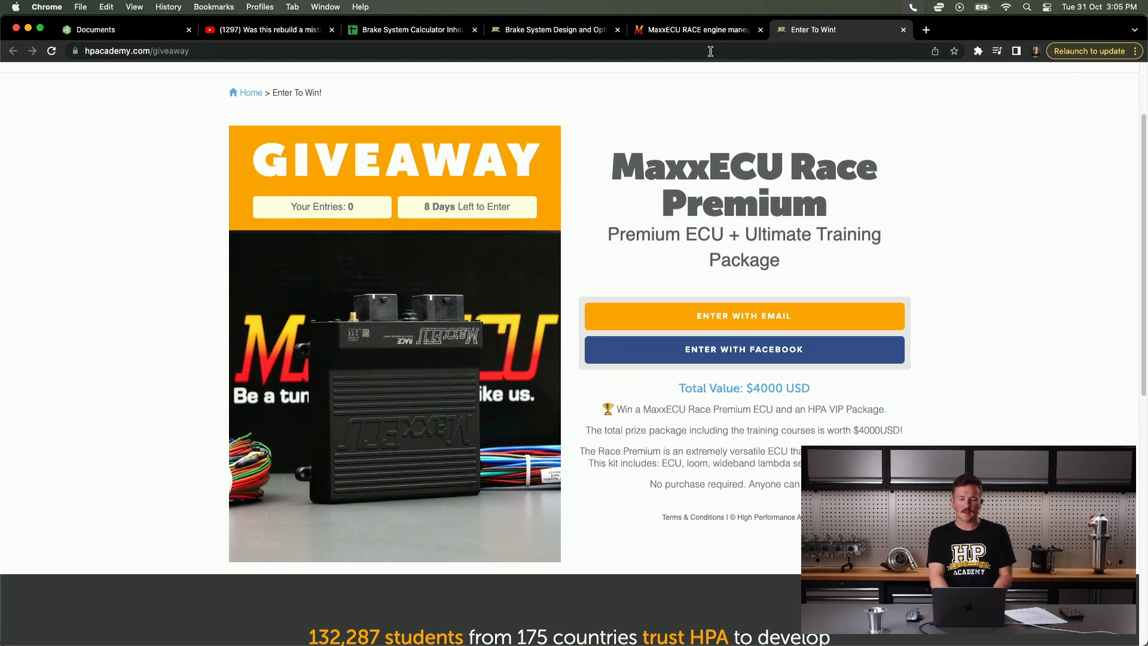
Switch from the giveaway page to the MaxxECU RACE product page.
left_click(698, 30)
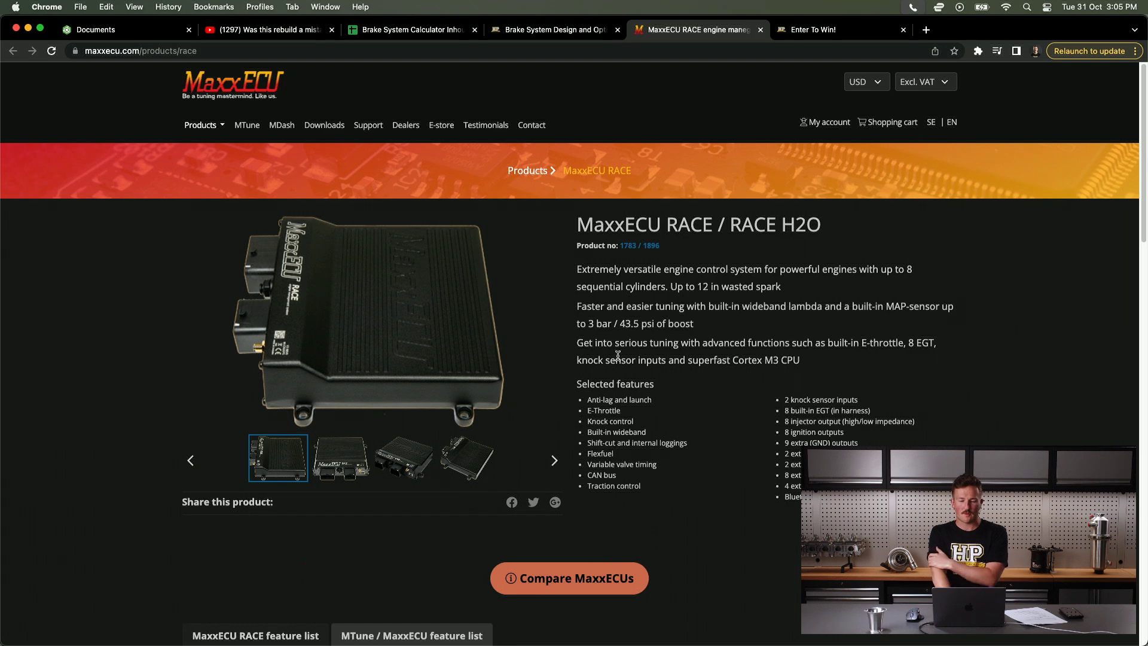
scroll(617, 356, "down", 1)
scroll(617, 356, "down", 1)
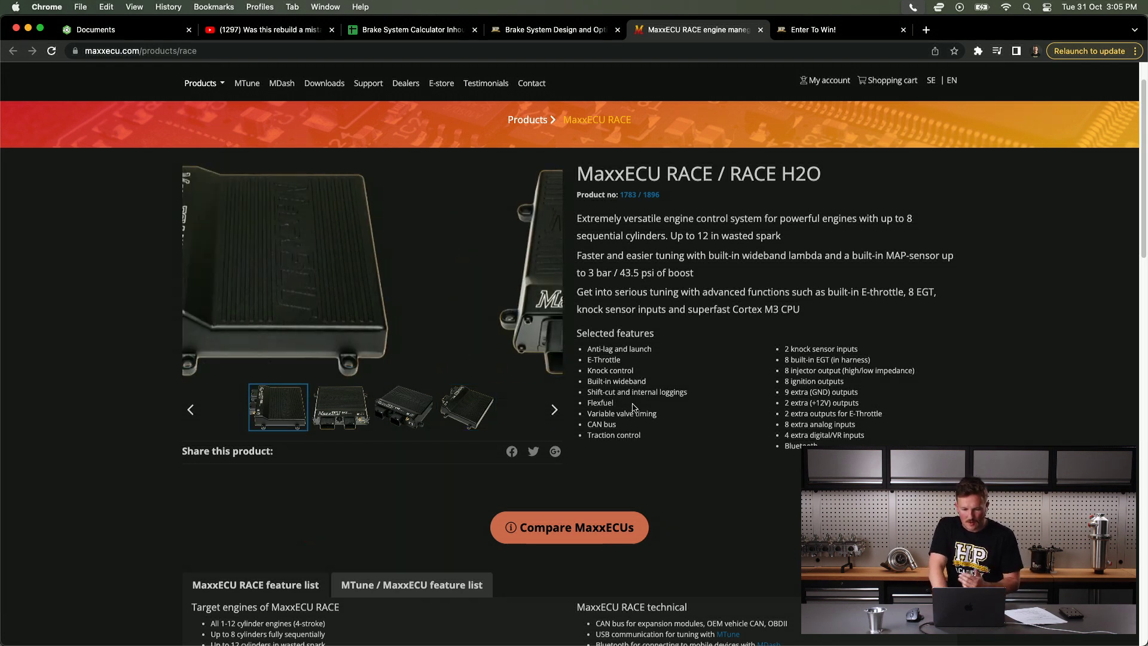
scroll(662, 432, "down", 4)
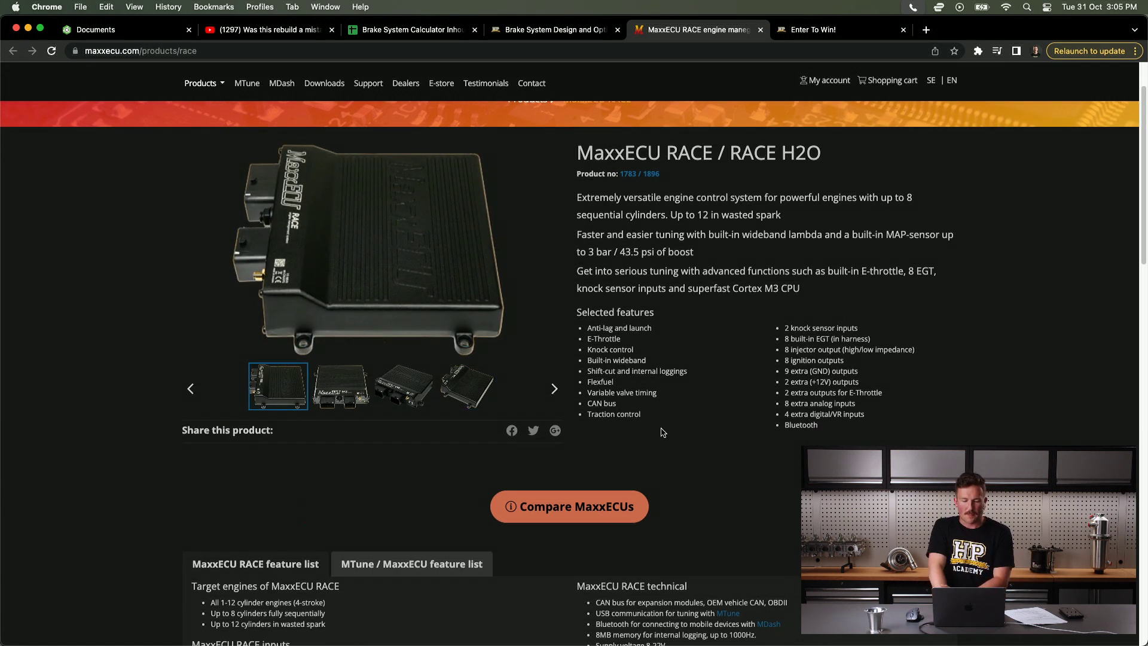
scroll(661, 432, "down", 8)
scroll(662, 432, "down", 5)
scroll(662, 432, "up", 20)
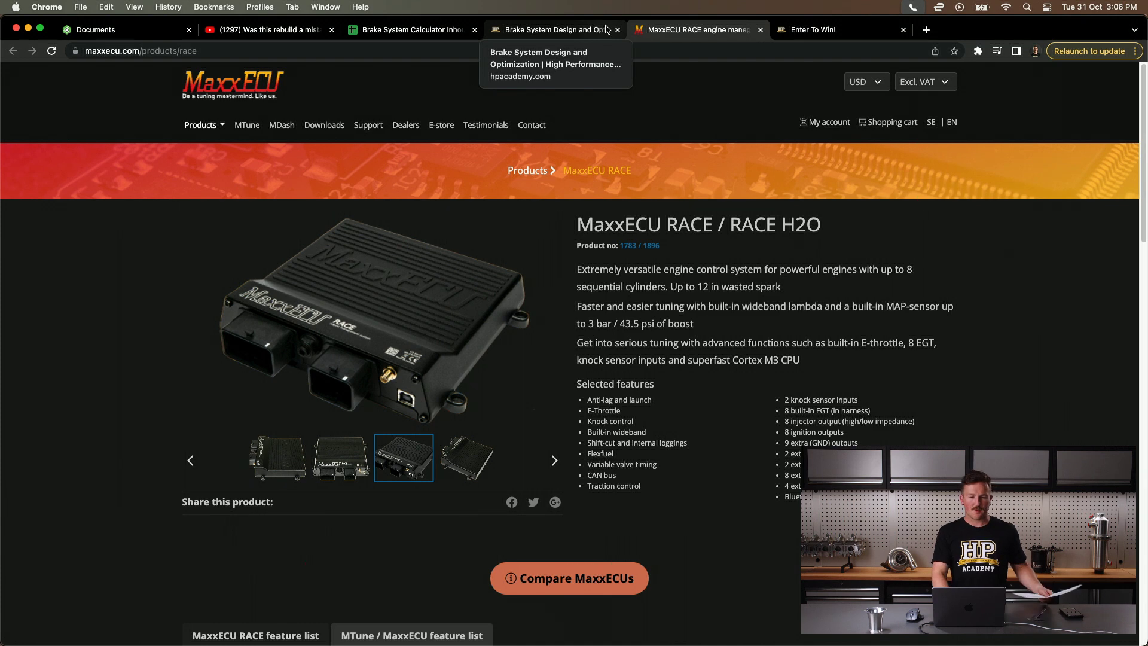
Switch to the YouTube tab with the 'Was this rebuild a mistake?' video.
left_click(268, 30)
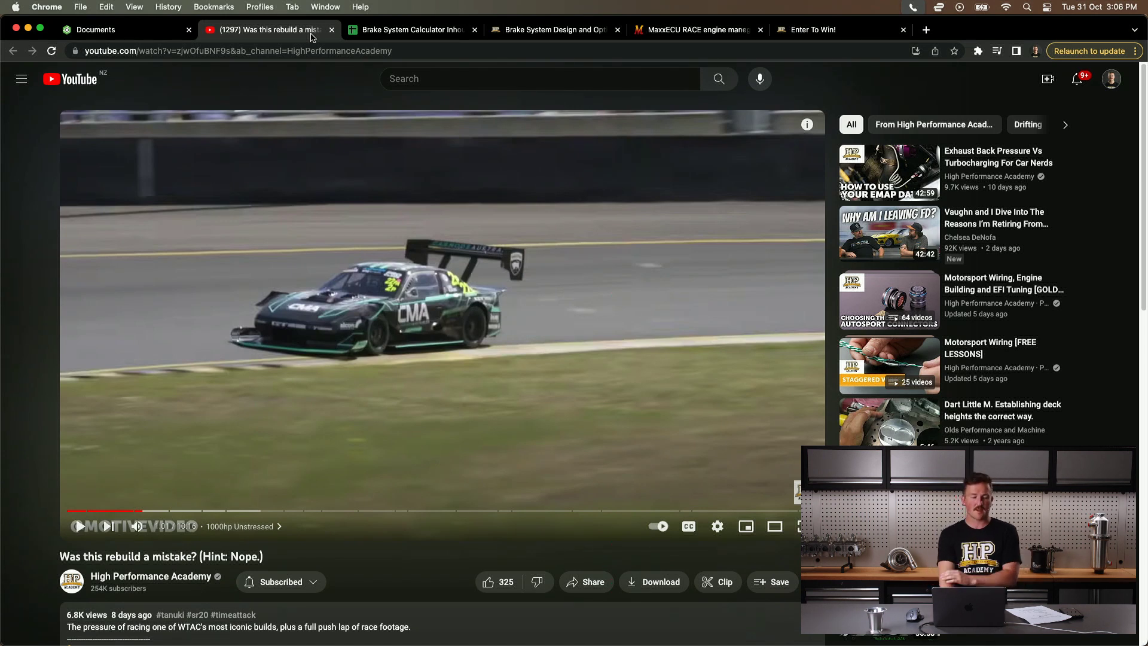
Pause the race footage and lower the system volume.
key("space")
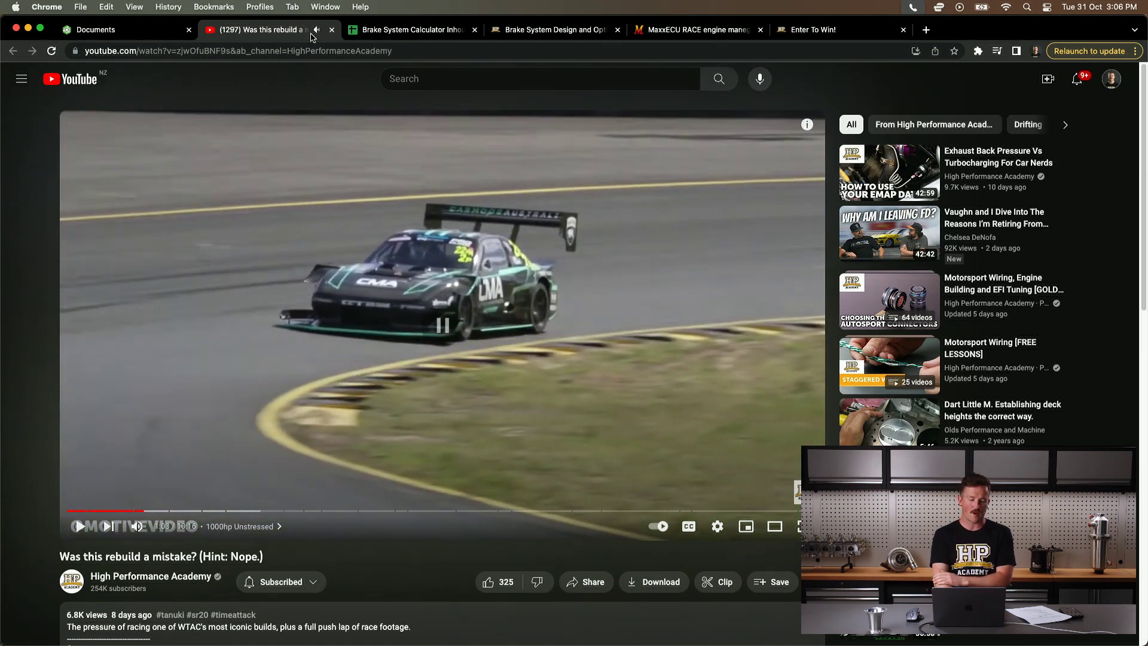
key("XF86AudioLowerVolume")
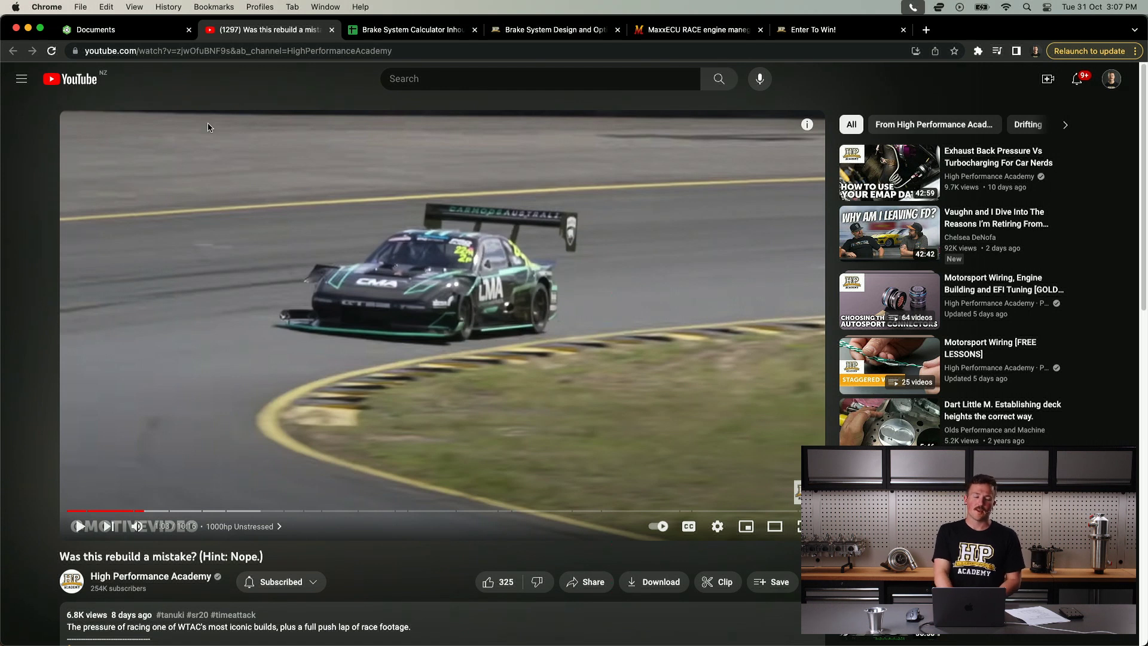
mouse_move(71, 511)
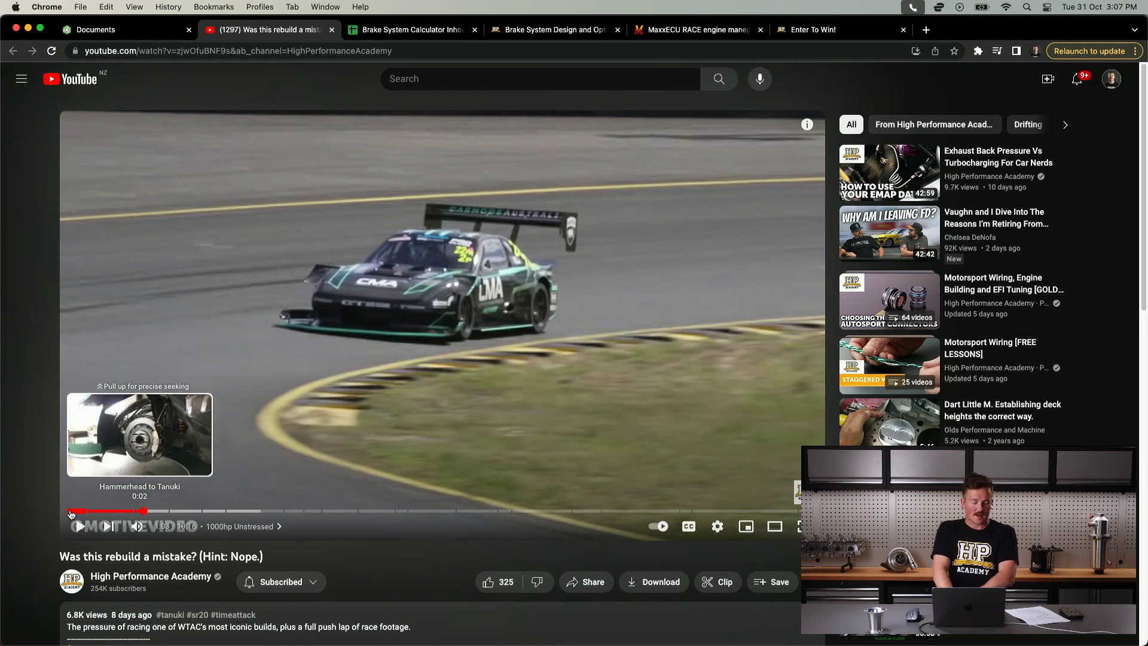
Scrub the in-car footage from the start to about nine minutes, then pause it.
left_click(74, 513)
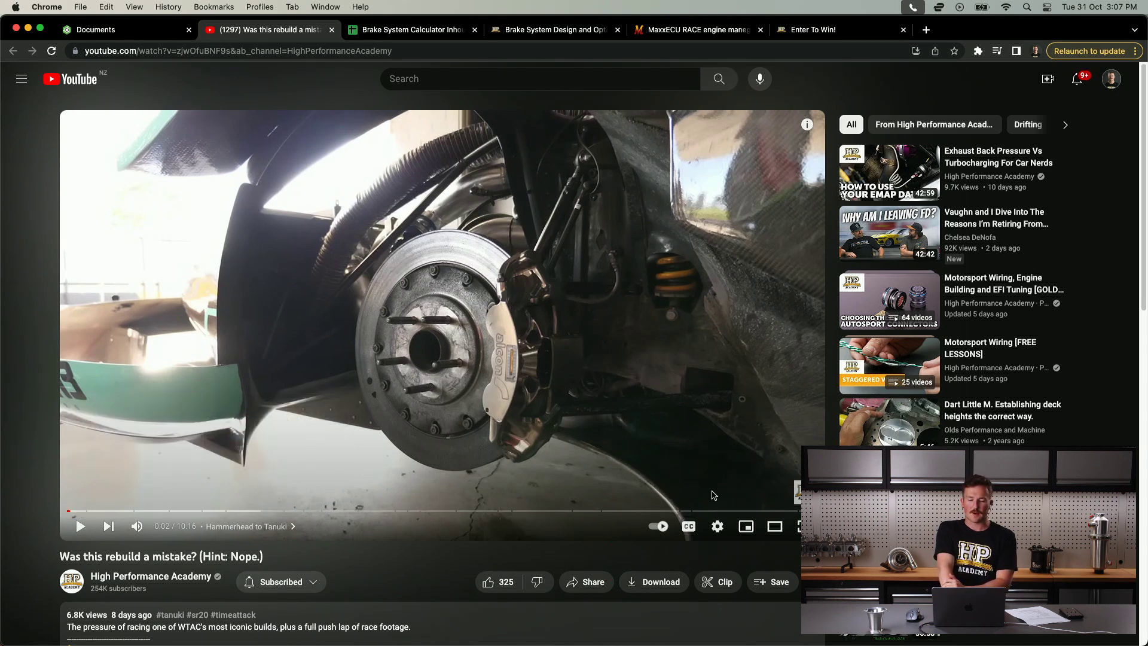
left_click(737, 511)
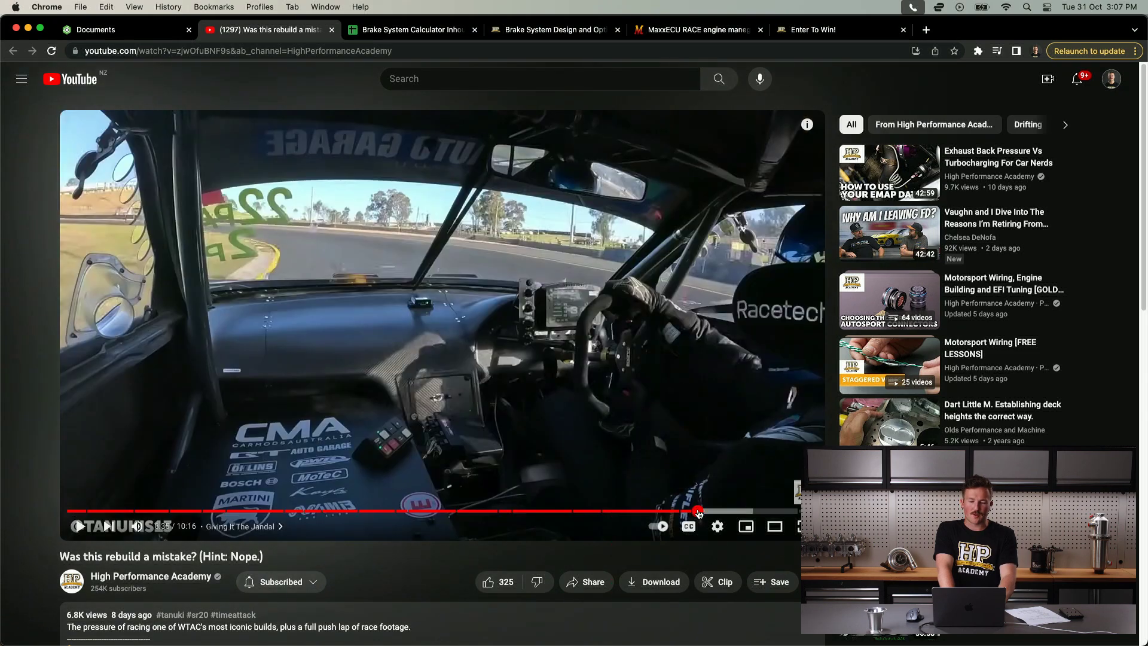
left_click(697, 513)
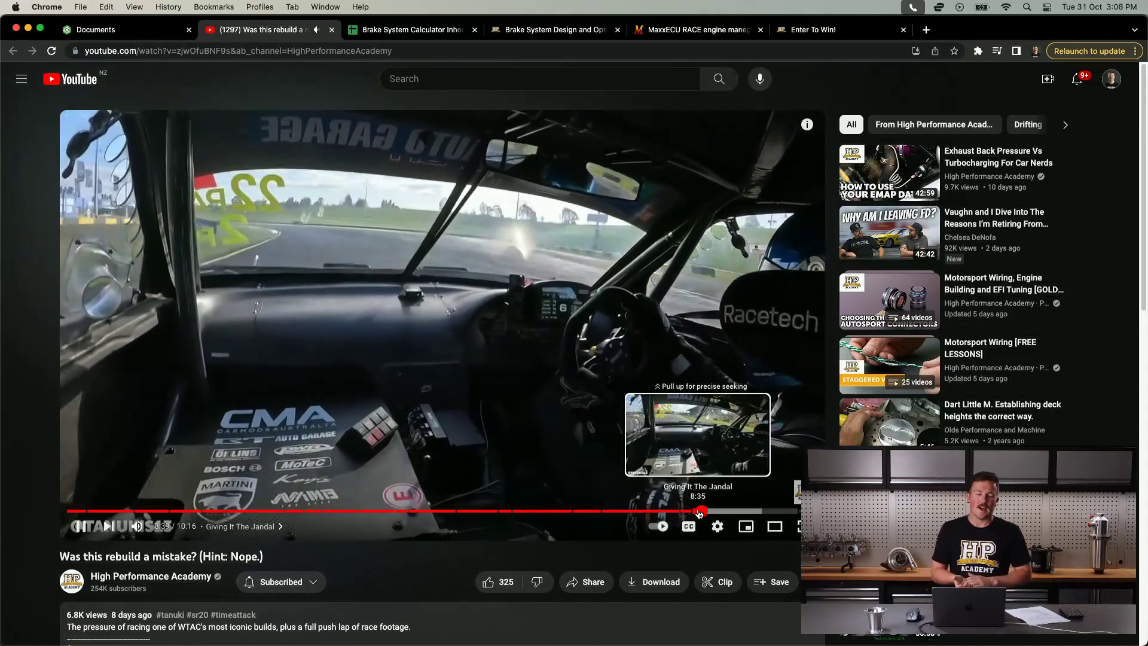
mouse_move(709, 512)
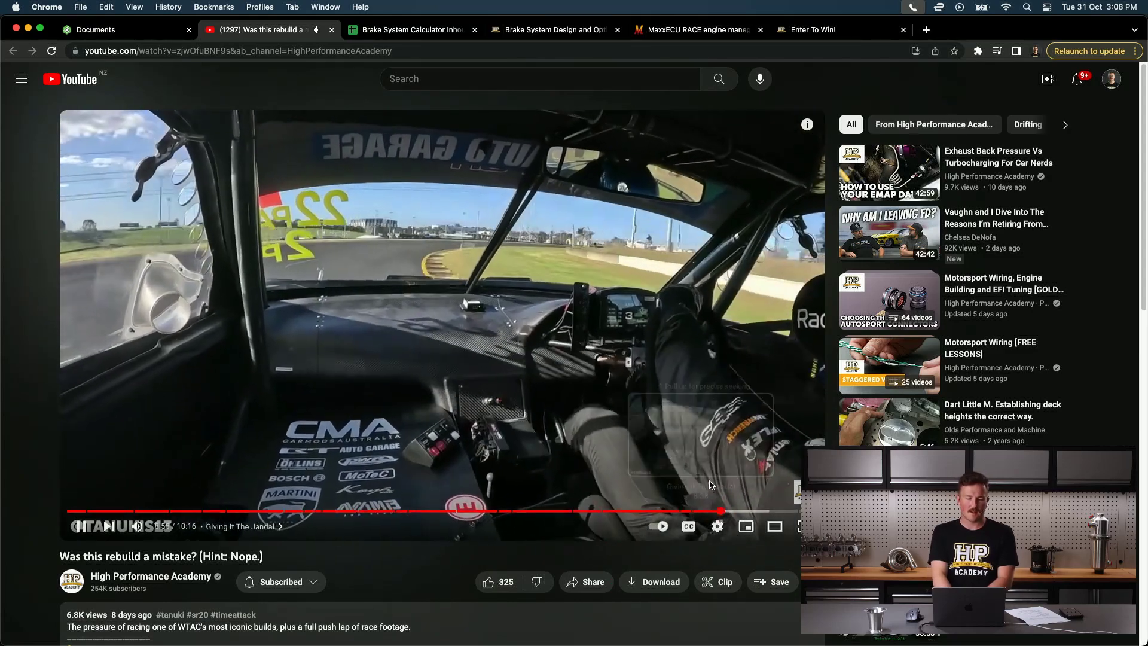
left_click(708, 484)
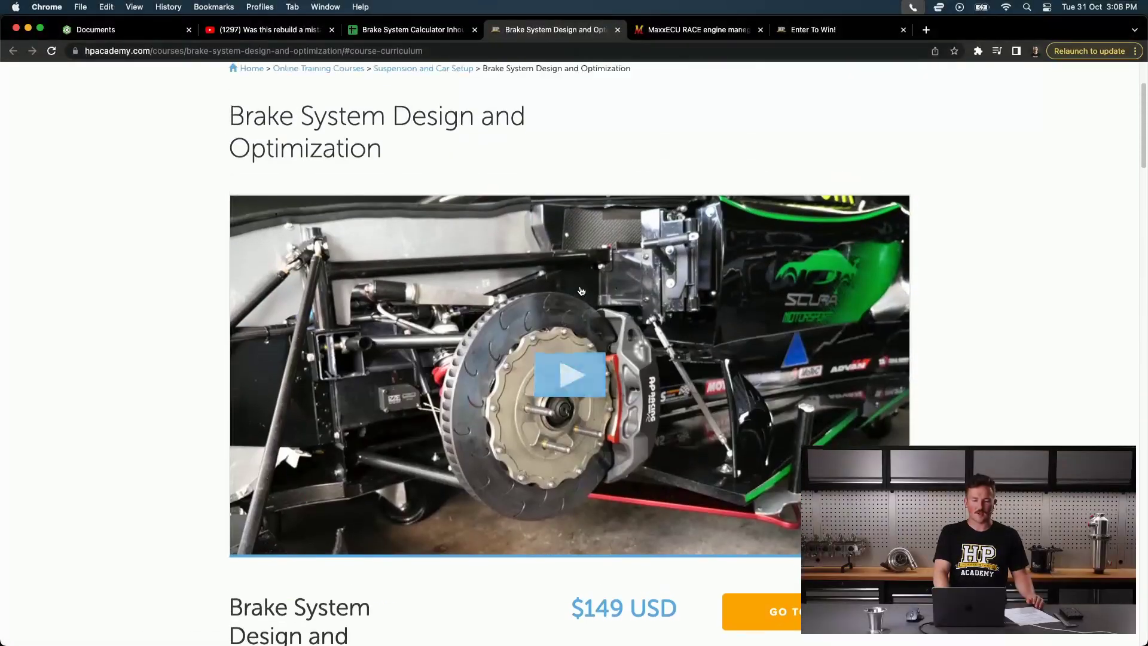
scroll(570, 351, "down", 1)
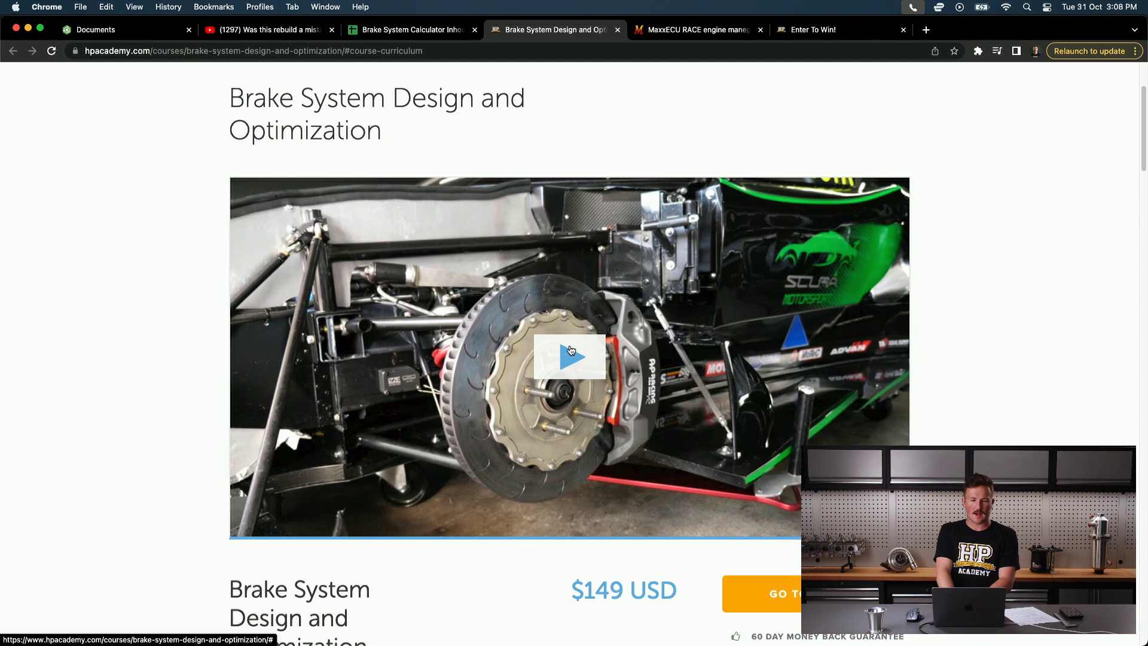
Play the brake course trailer, toggle its sound with M, and jump to the curriculum.
left_click(571, 351)
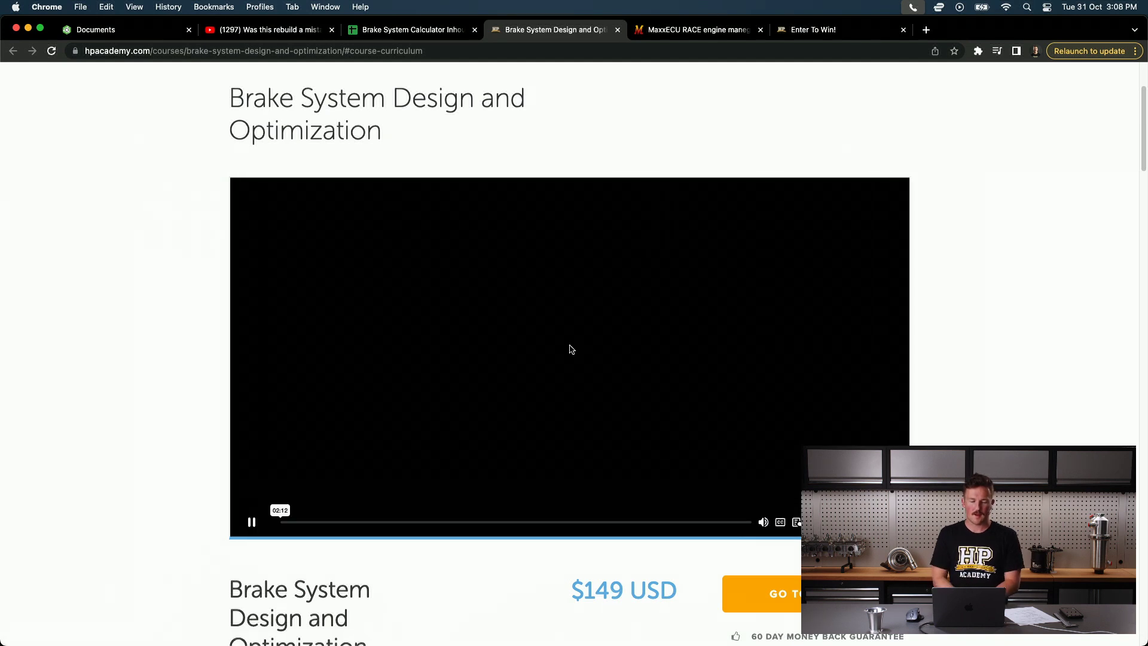
scroll(571, 351, "down", 1)
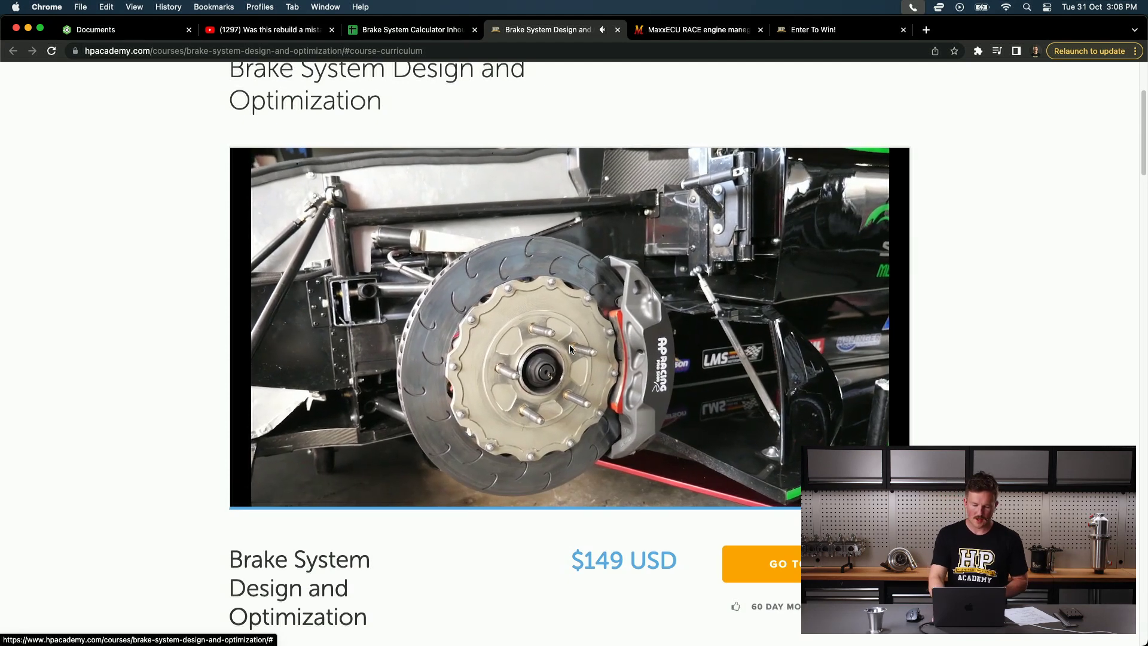
key("m")
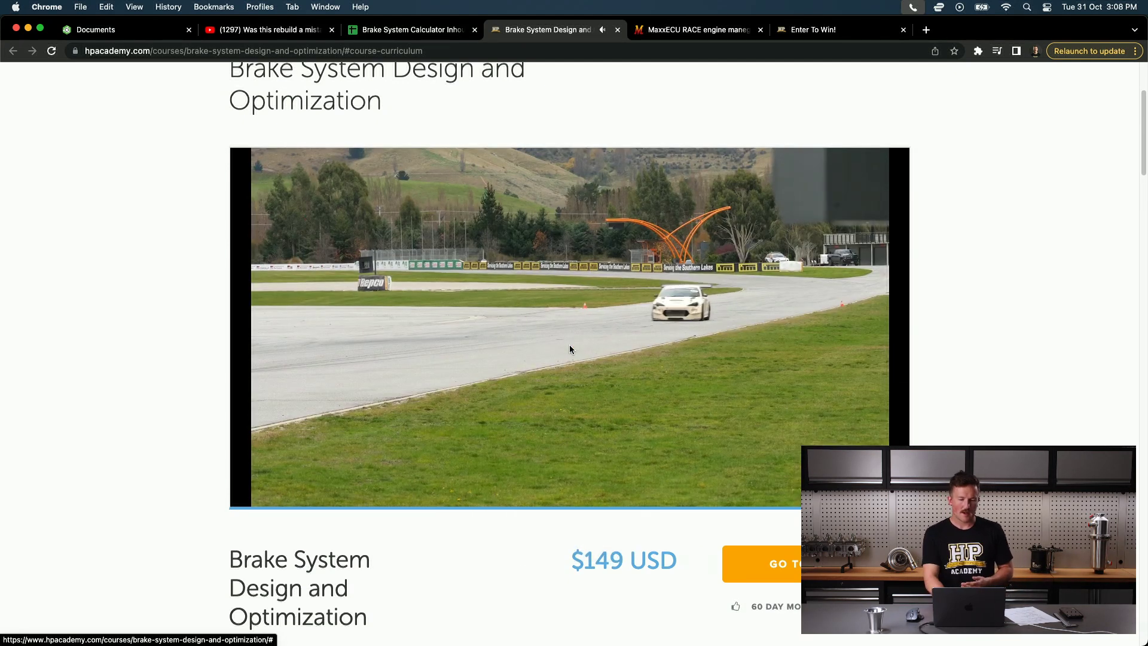
scroll(569, 344, "down", 1)
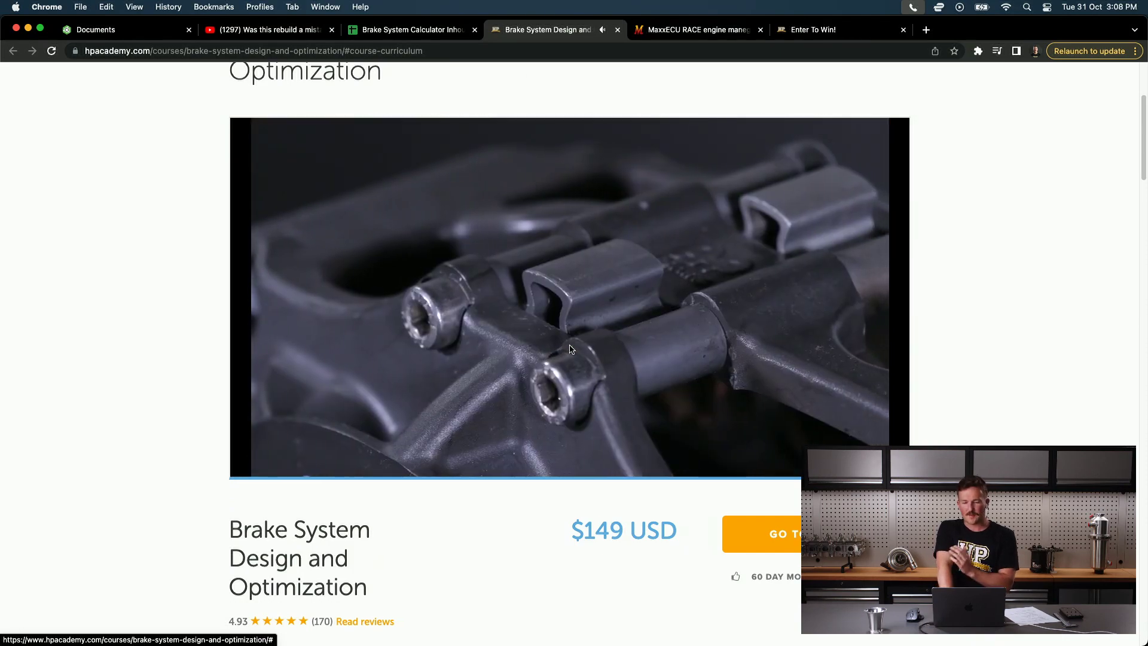
scroll(569, 344, "down", 5)
scroll(570, 344, "down", 8)
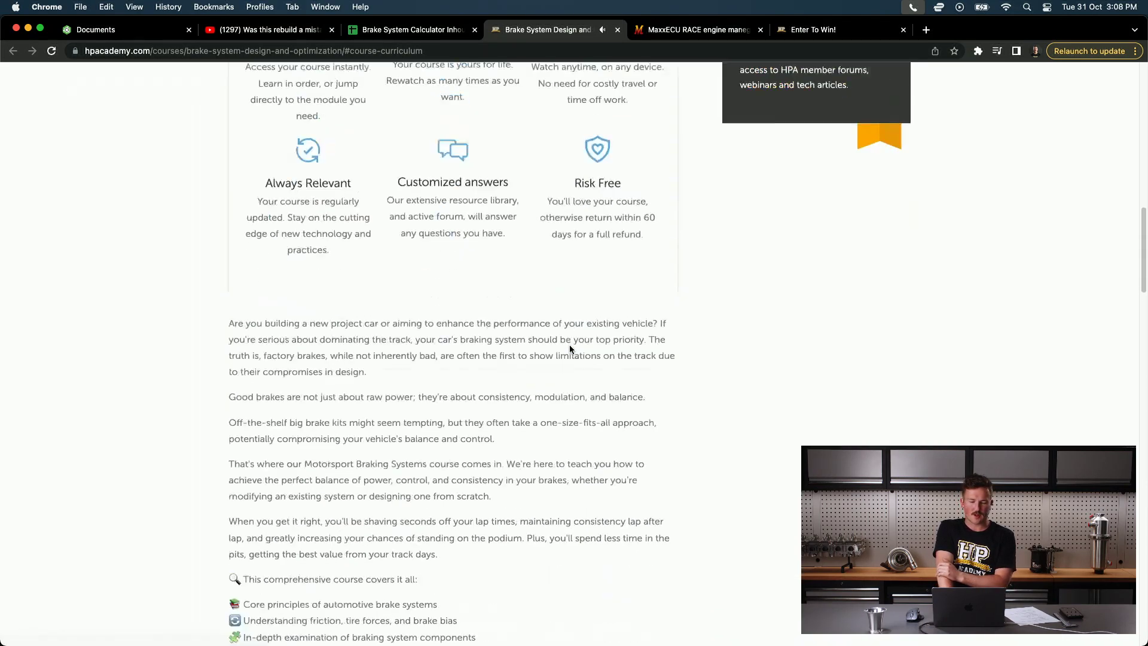
scroll(569, 345, "down", 1)
scroll(569, 345, "up", 8)
scroll(570, 344, "up", 4)
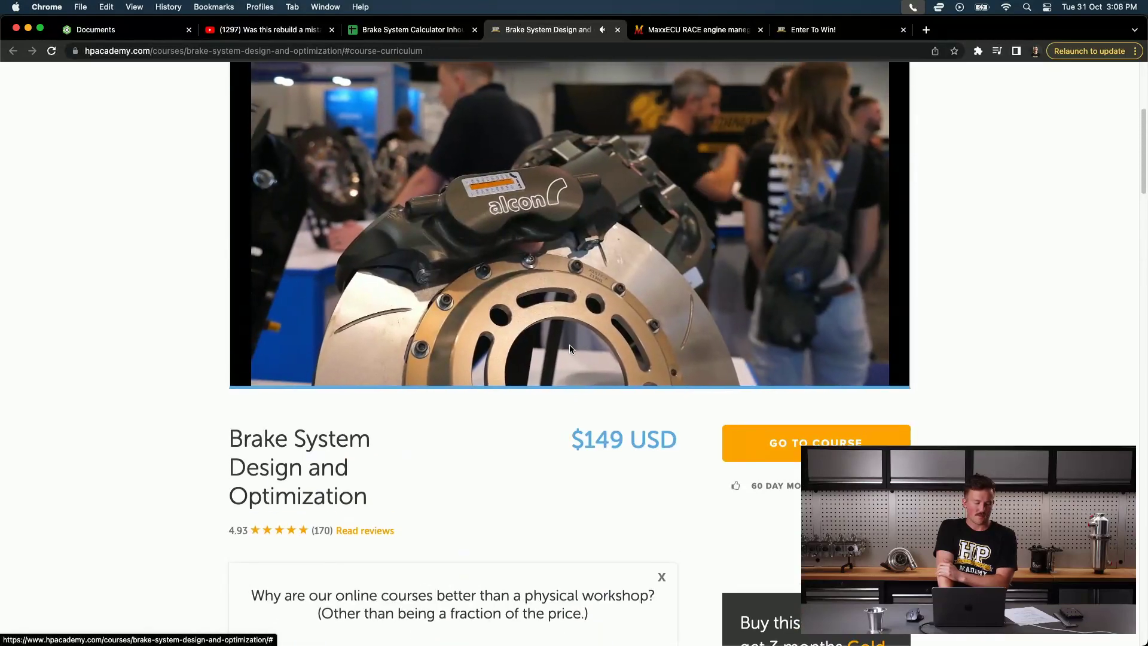
scroll(569, 344, "down", 1)
scroll(570, 344, "down", 5)
scroll(570, 345, "down", 3)
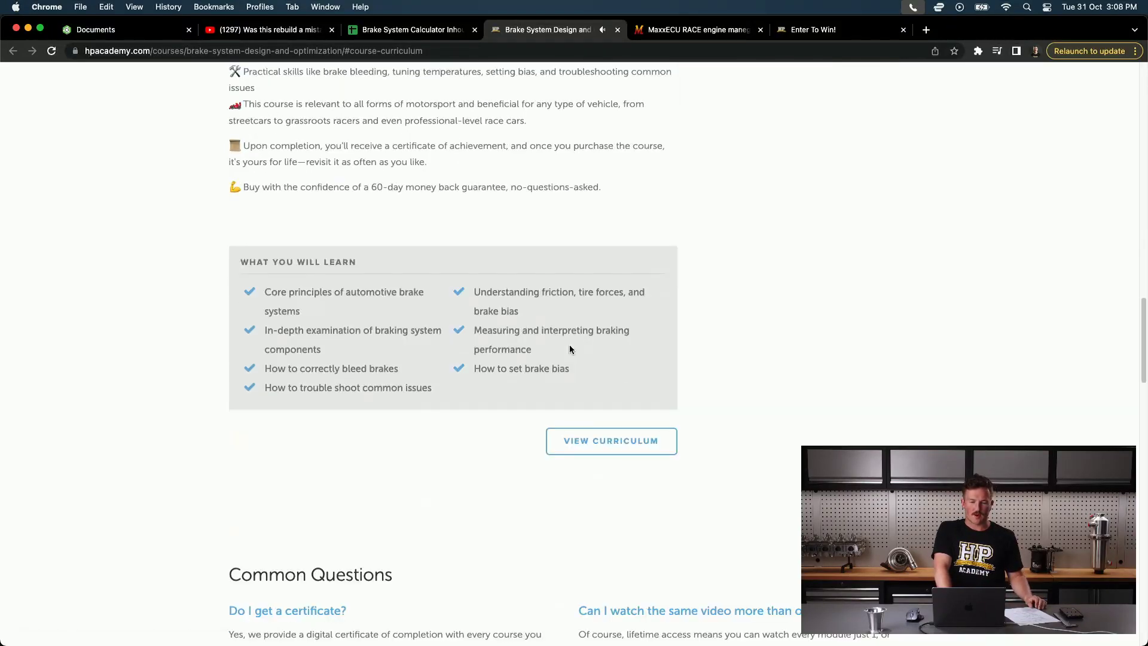
scroll(569, 344, "down", 5)
scroll(569, 345, "down", 2)
scroll(569, 344, "up", 3)
left_click(610, 289)
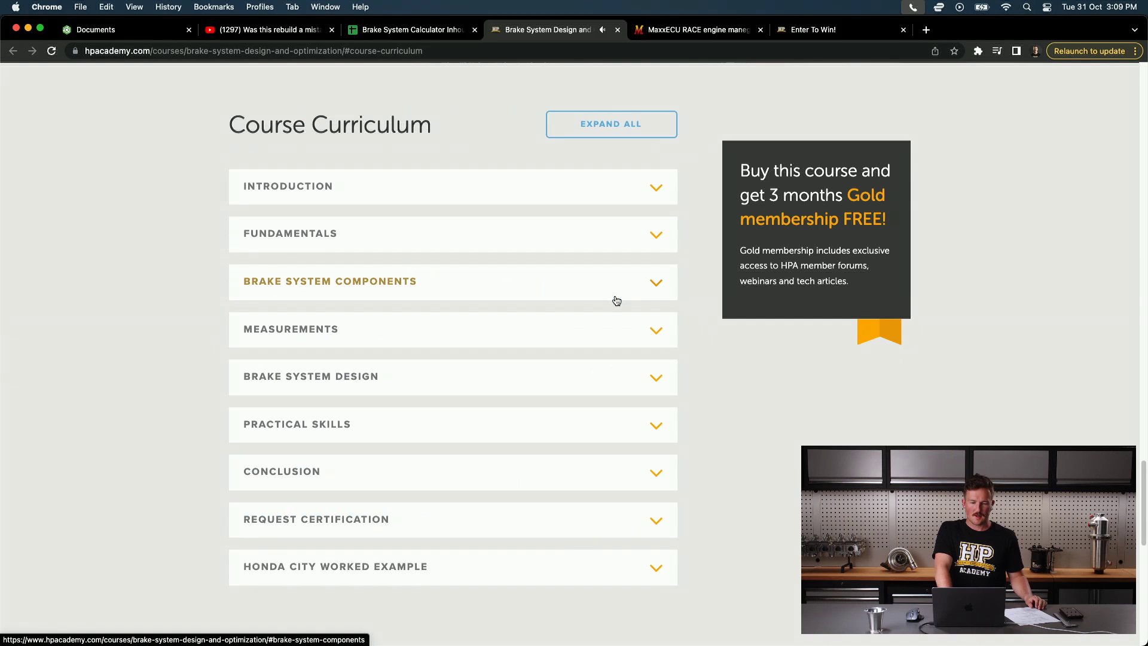
Expand Fundamentals, then expand and collapse Brake System Components and Measurements.
left_click(559, 236)
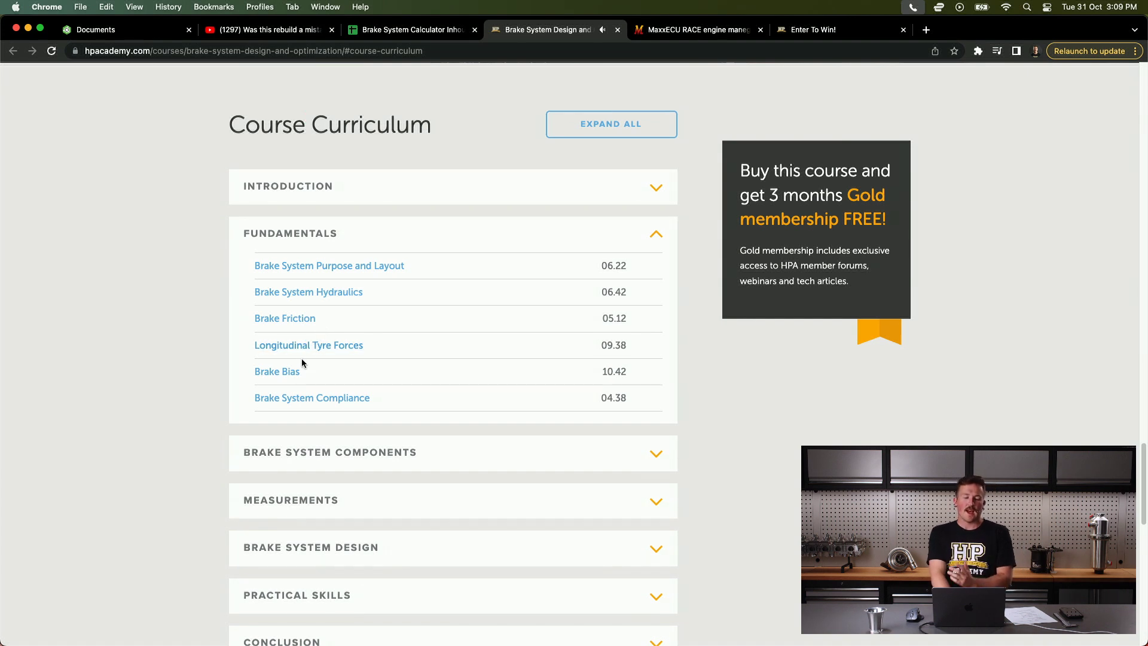
scroll(316, 397, "down", 2)
left_click(316, 400)
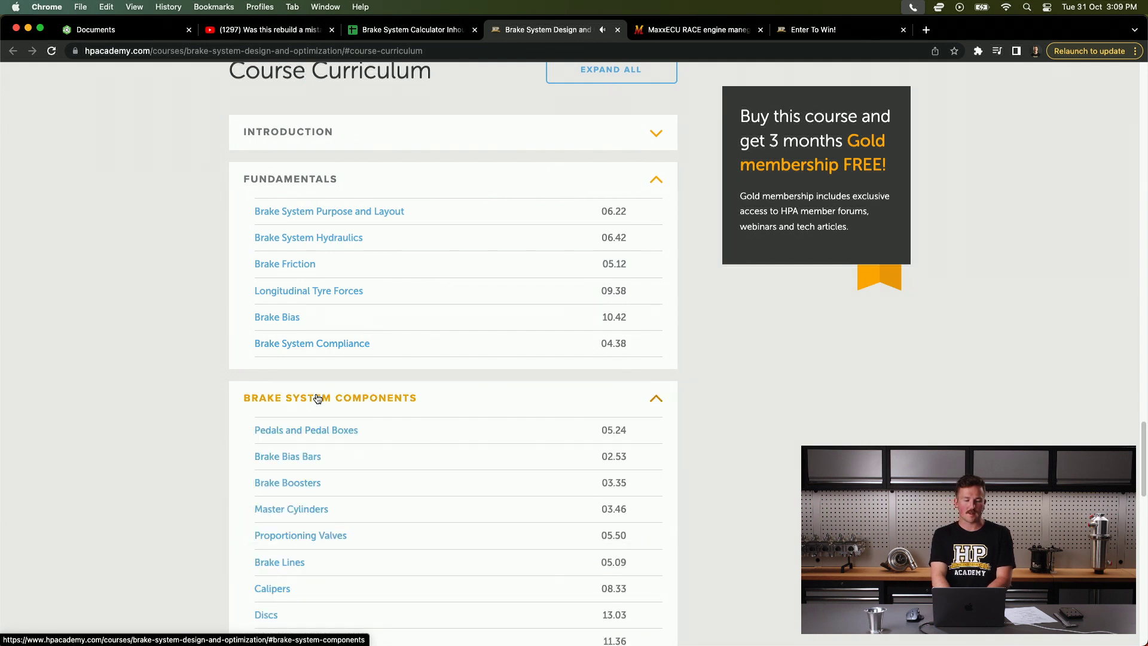
scroll(316, 397, "down", 5)
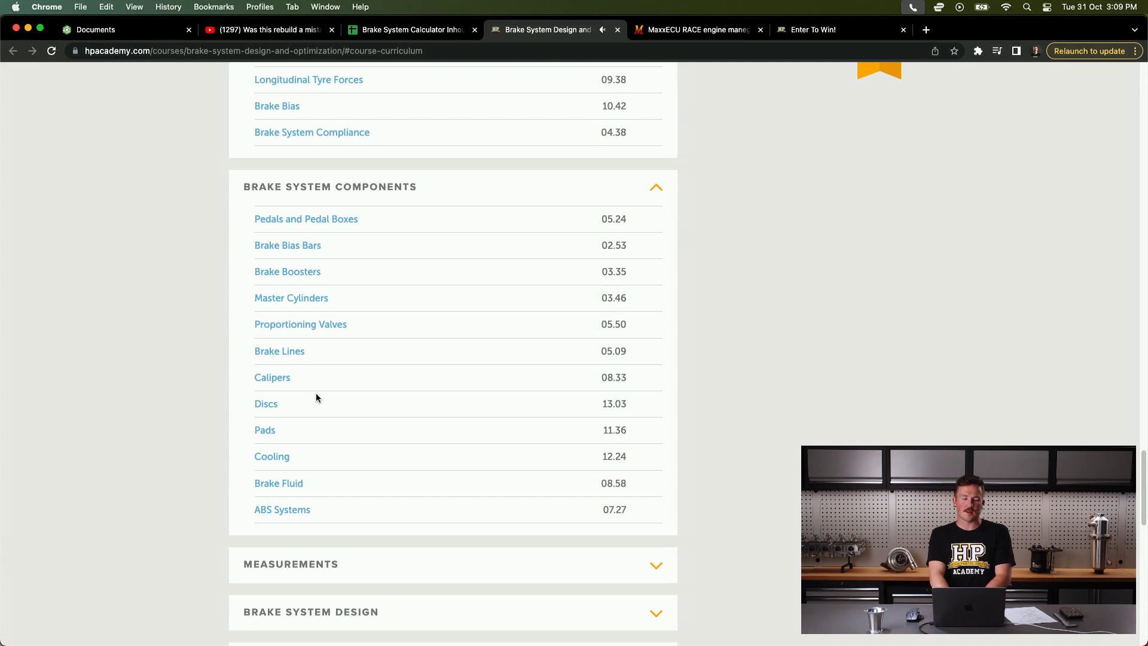
left_click(570, 184)
left_click(467, 228)
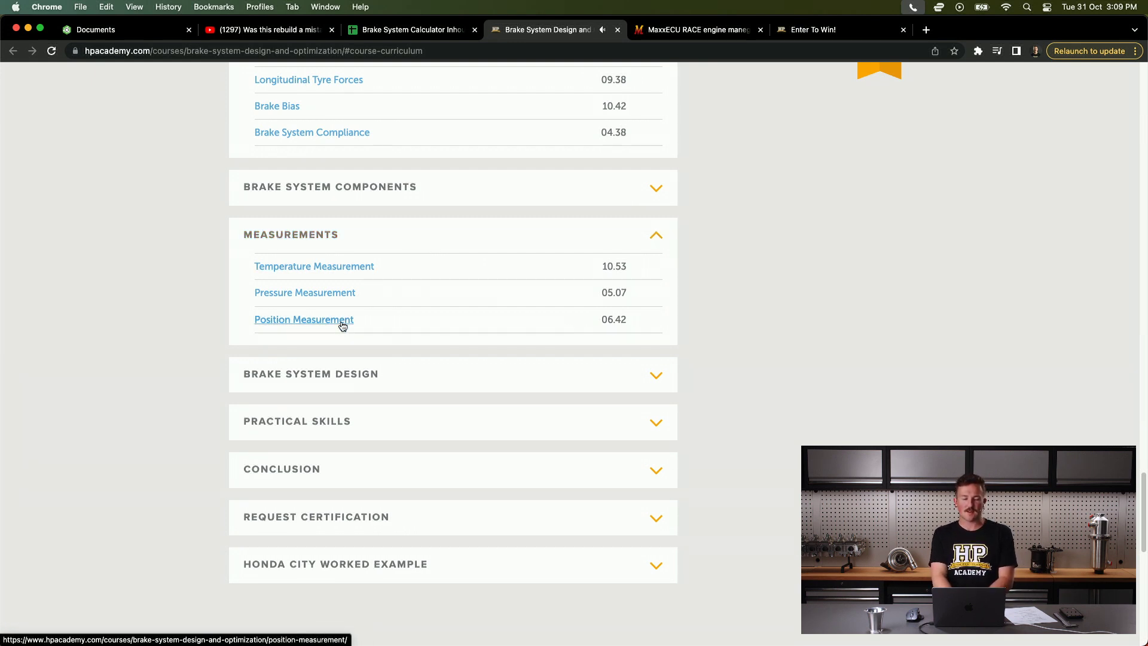
left_click(530, 235)
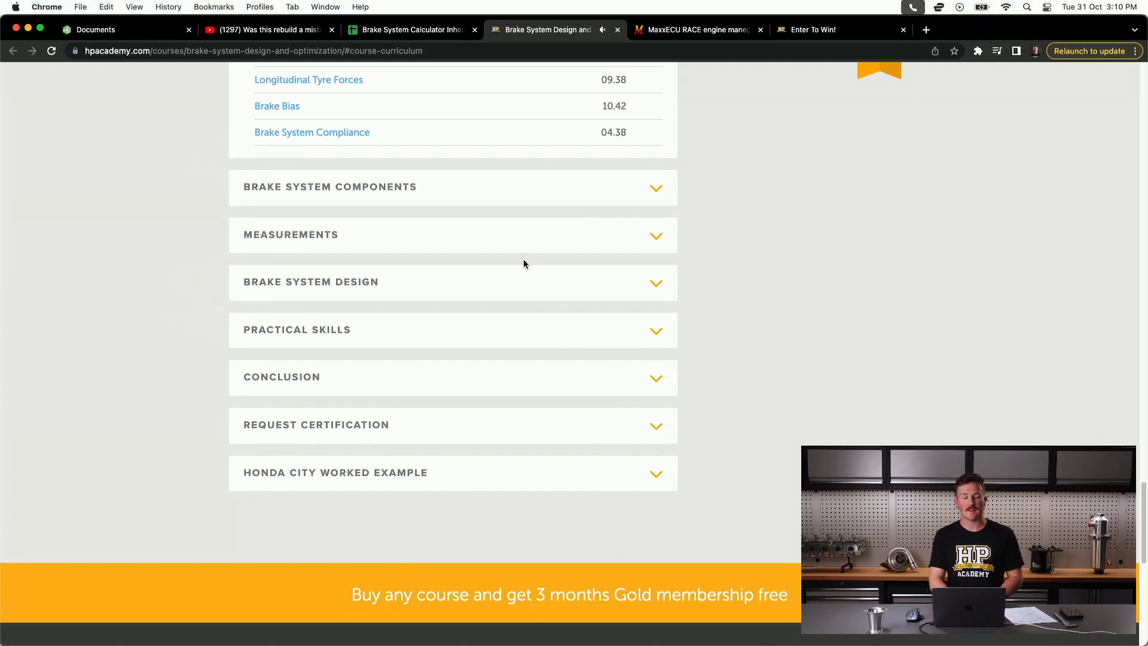
Expand Brake System Design to list its four lessons, ending with HPA Brake Calculator.
left_click(513, 279)
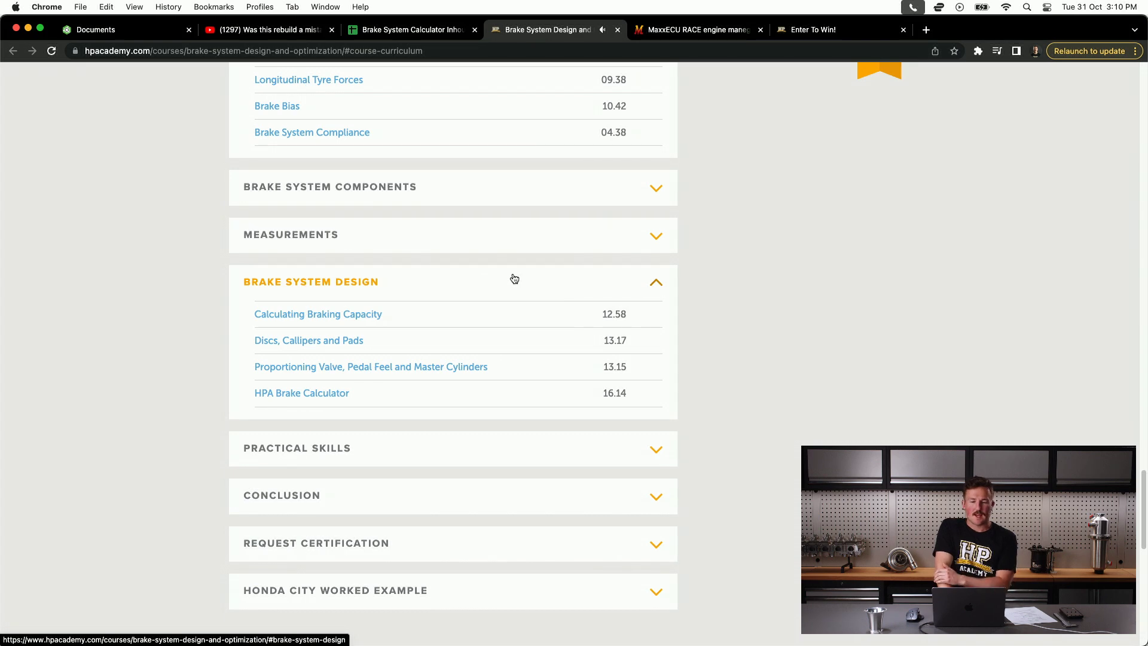
Switch to the Brake System Calculator Inhouse spreadsheet tab to review its brake bias plot.
left_click(412, 30)
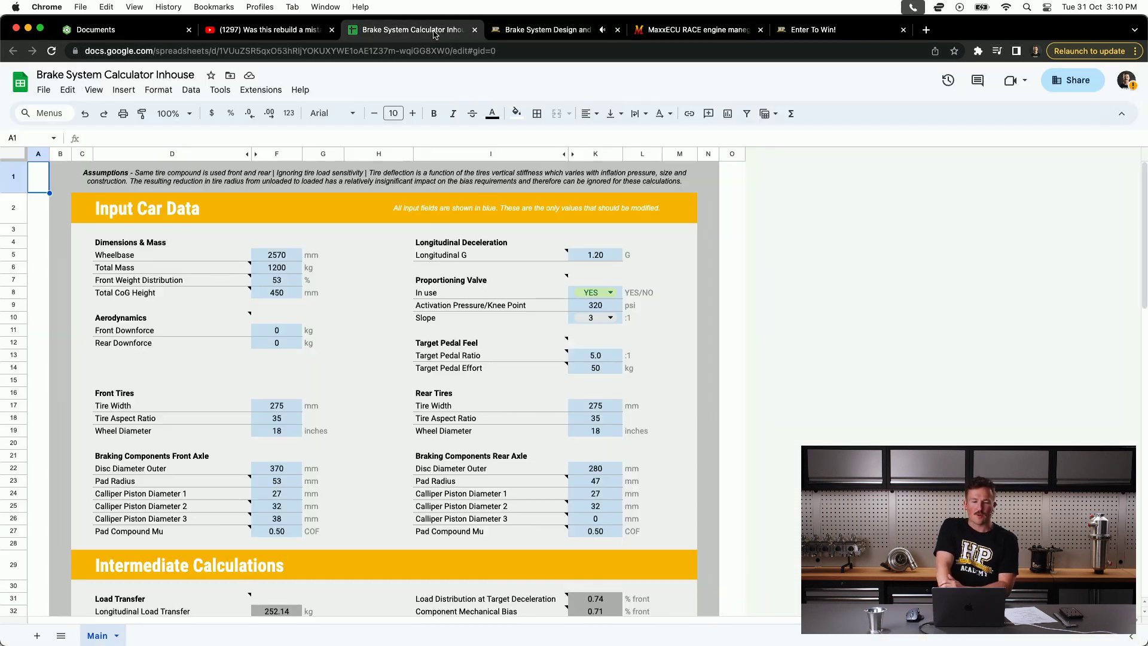
scroll(412, 331, "down", 2)
scroll(410, 331, "down", 5)
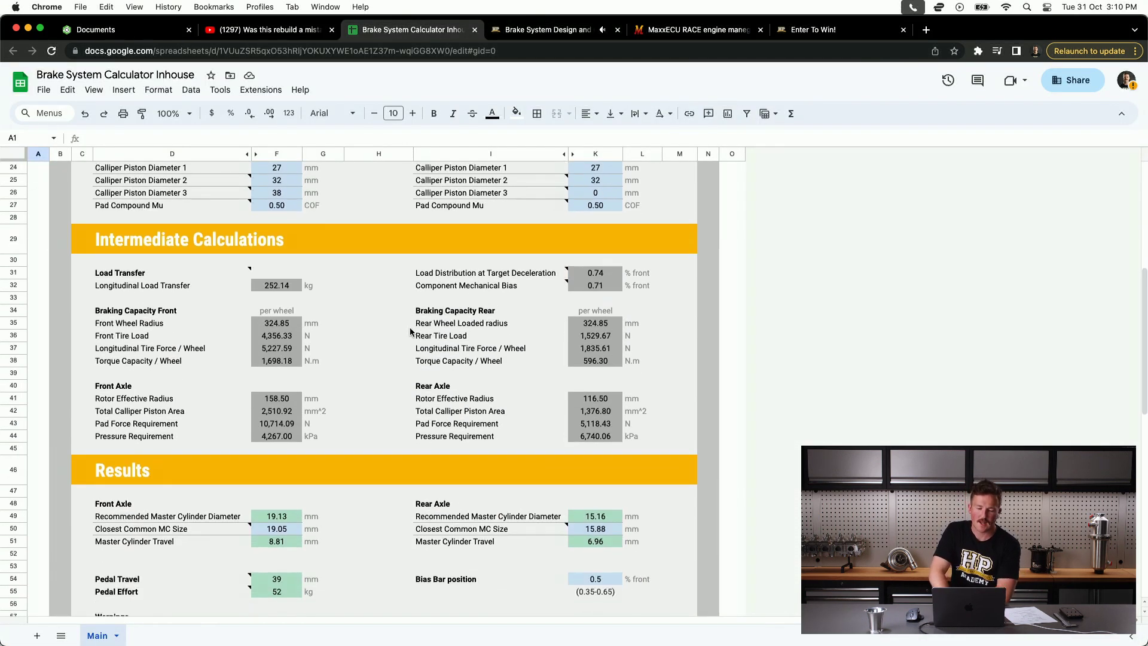
scroll(410, 331, "down", 5)
scroll(409, 331, "down", 3)
scroll(410, 331, "down", 2)
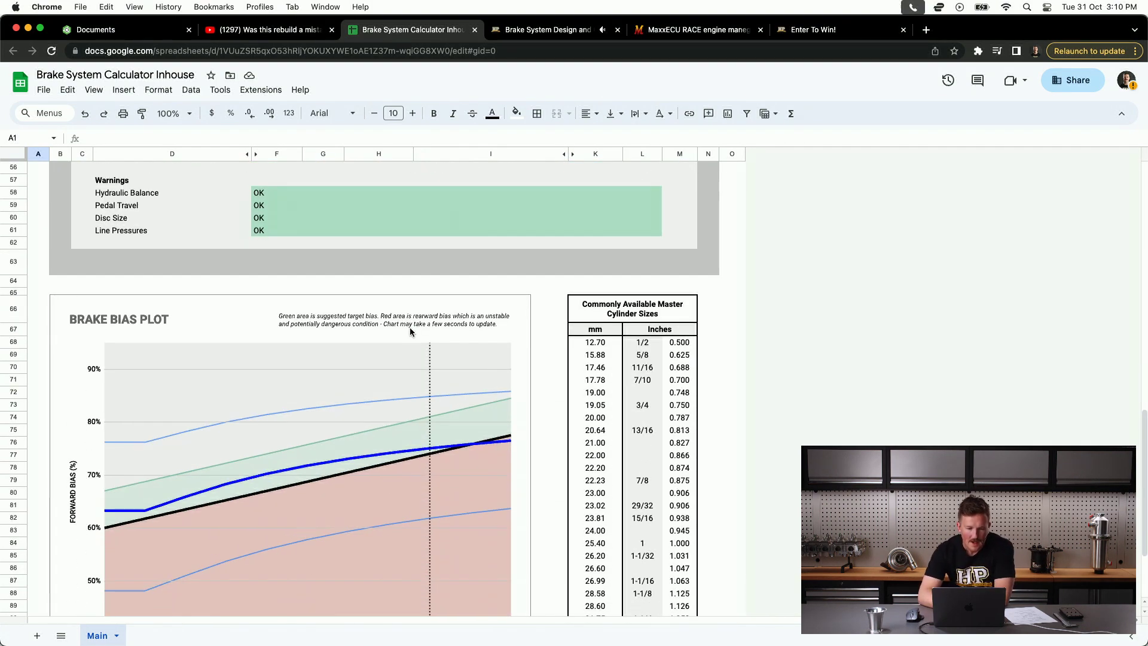
scroll(410, 328, "up", 5)
scroll(410, 326, "up", 5)
scroll(410, 327, "up", 3)
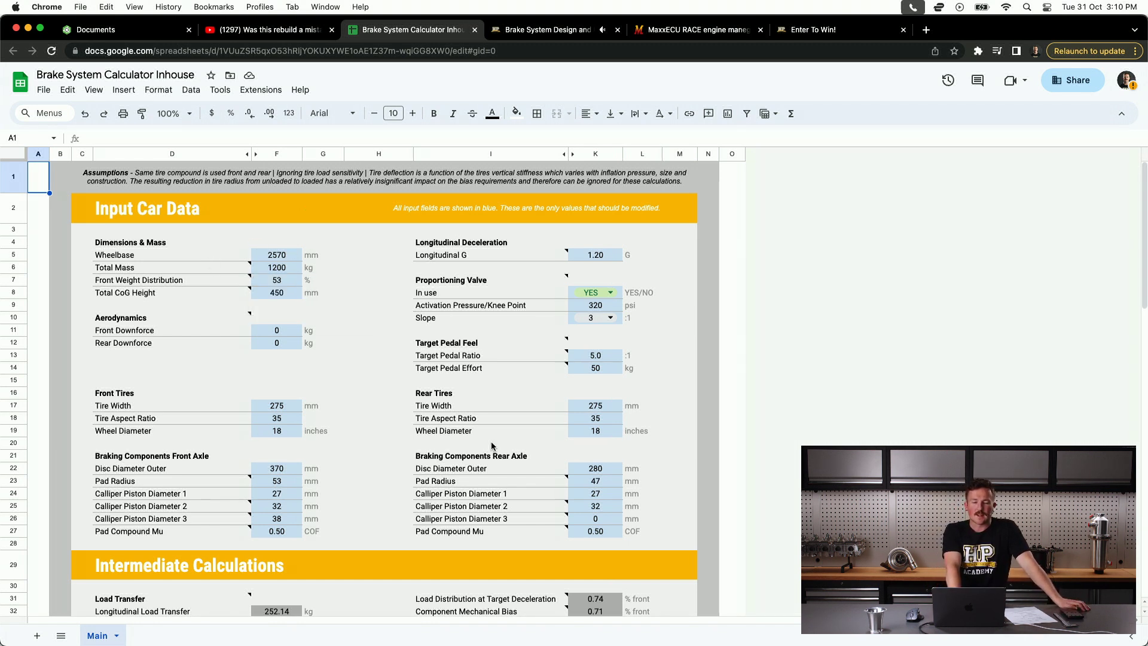
scroll(516, 459, "down", 4)
scroll(513, 455, "down", 5)
scroll(514, 454, "down", 5)
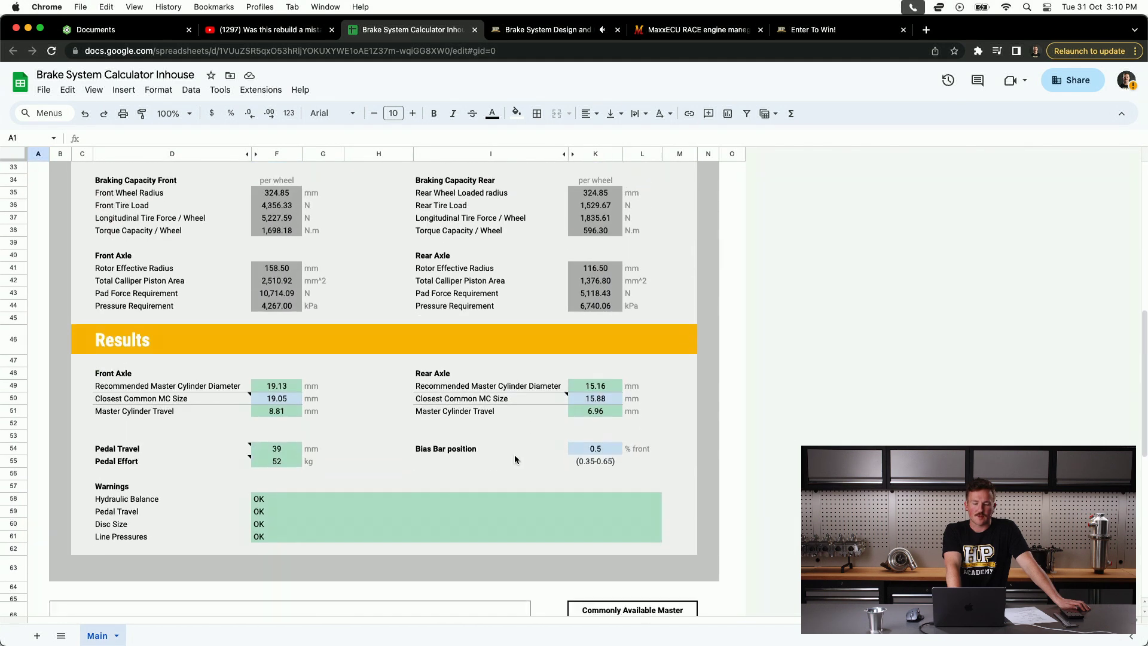
scroll(514, 454, "down", 3)
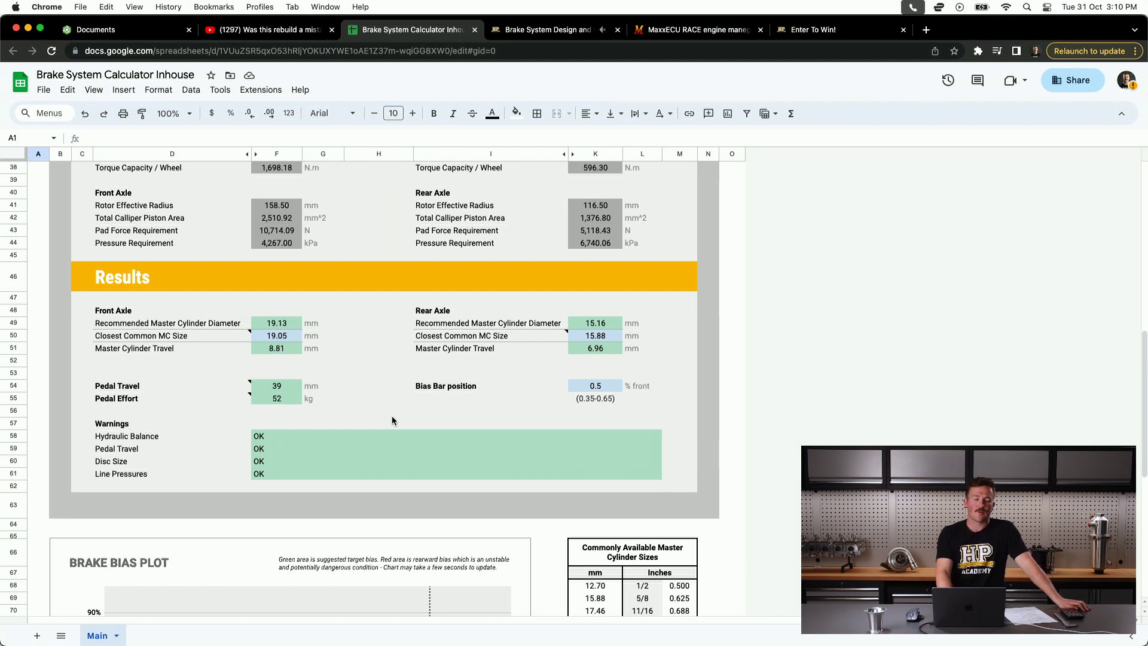
scroll(392, 420, "down", 1)
scroll(391, 419, "down", 1)
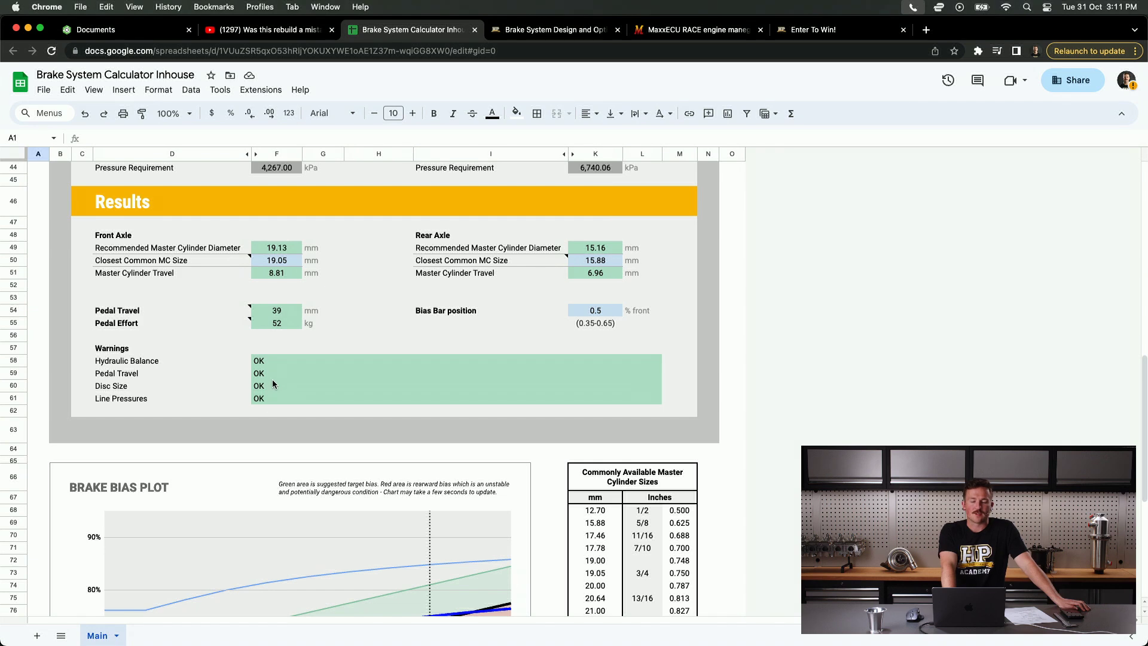
scroll(263, 404, "down", 2)
scroll(269, 395, "down", 2)
scroll(274, 384, "down", 1)
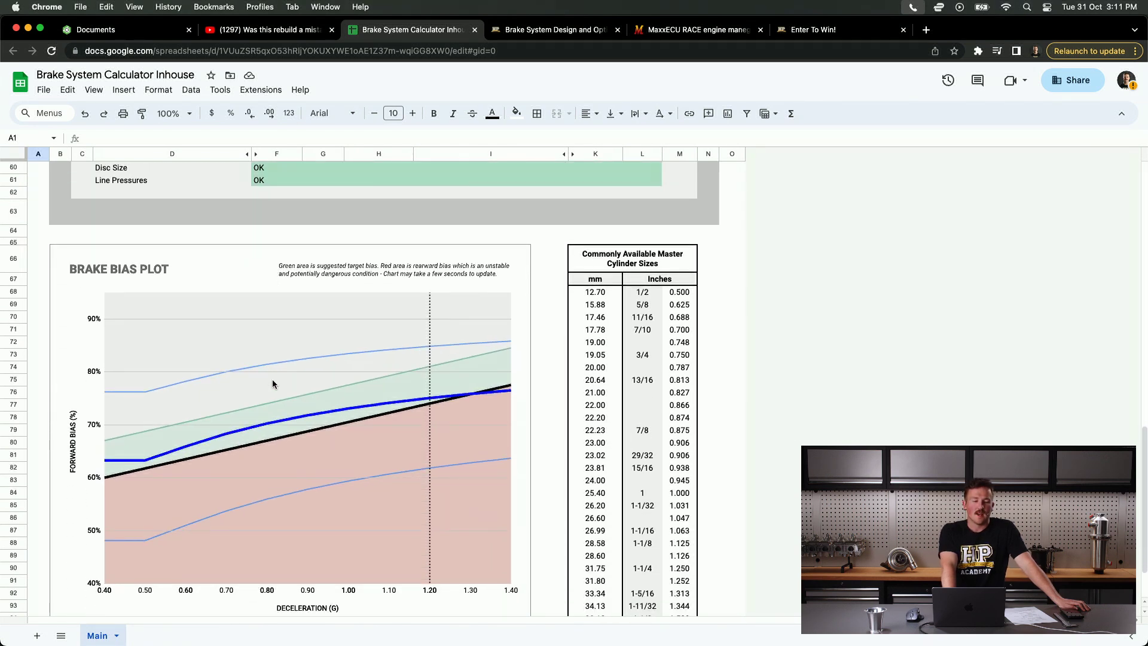
scroll(274, 384, "down", 1)
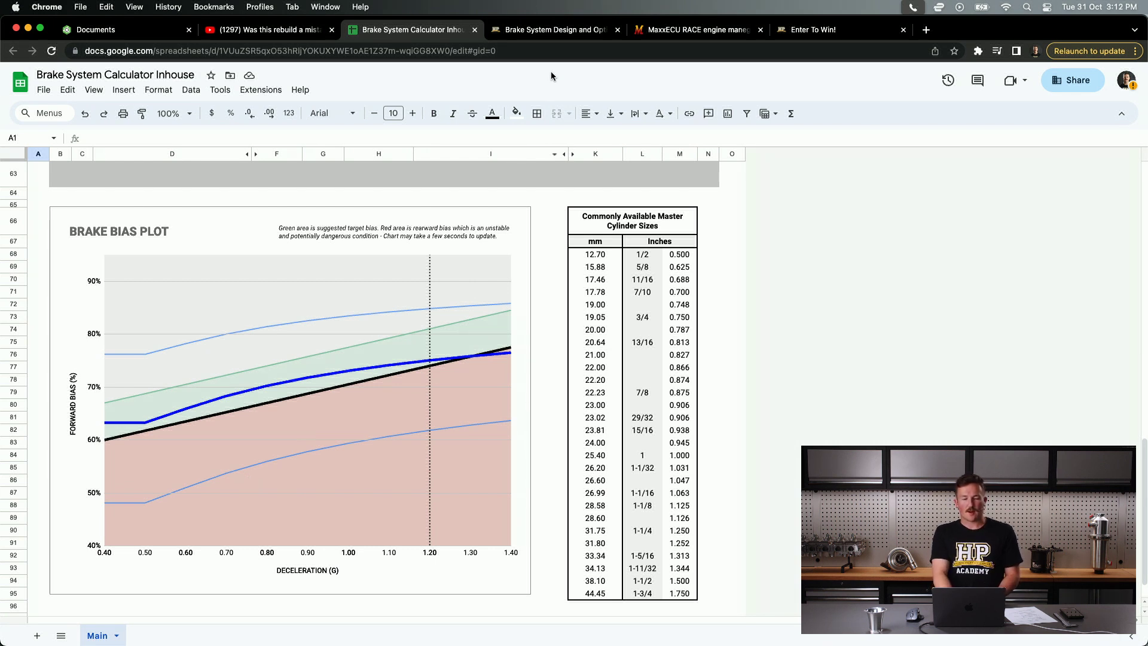
Return to the Brake System Design and Optimization tab and expand Practical Skills.
left_click(556, 29)
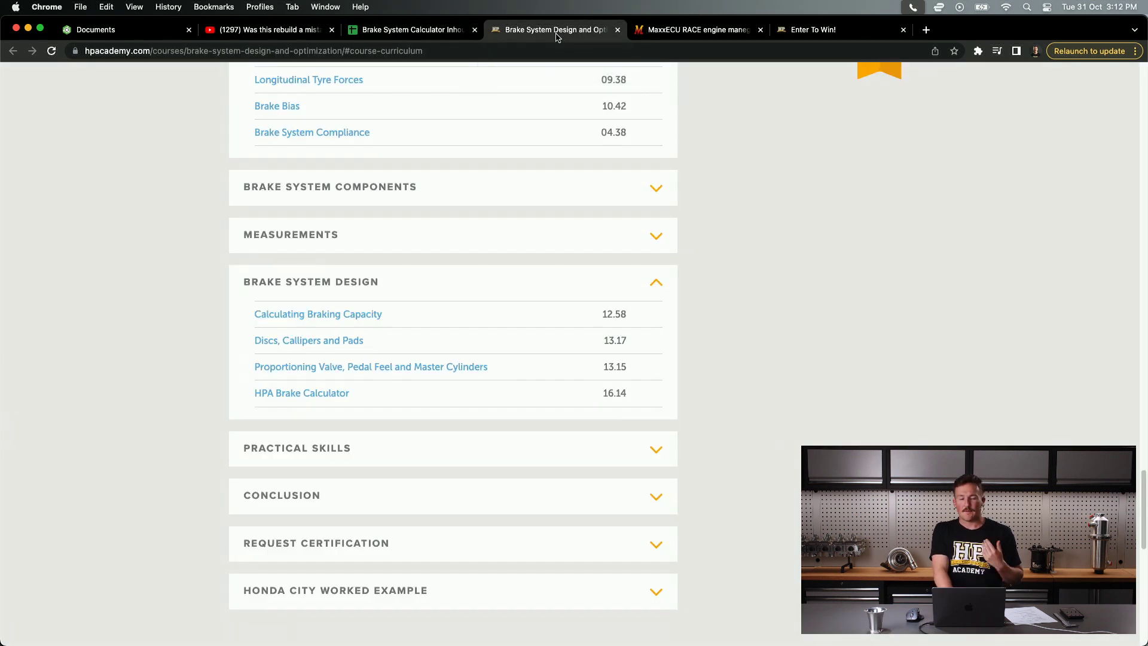
scroll(424, 358, "down", 2)
left_click(425, 358)
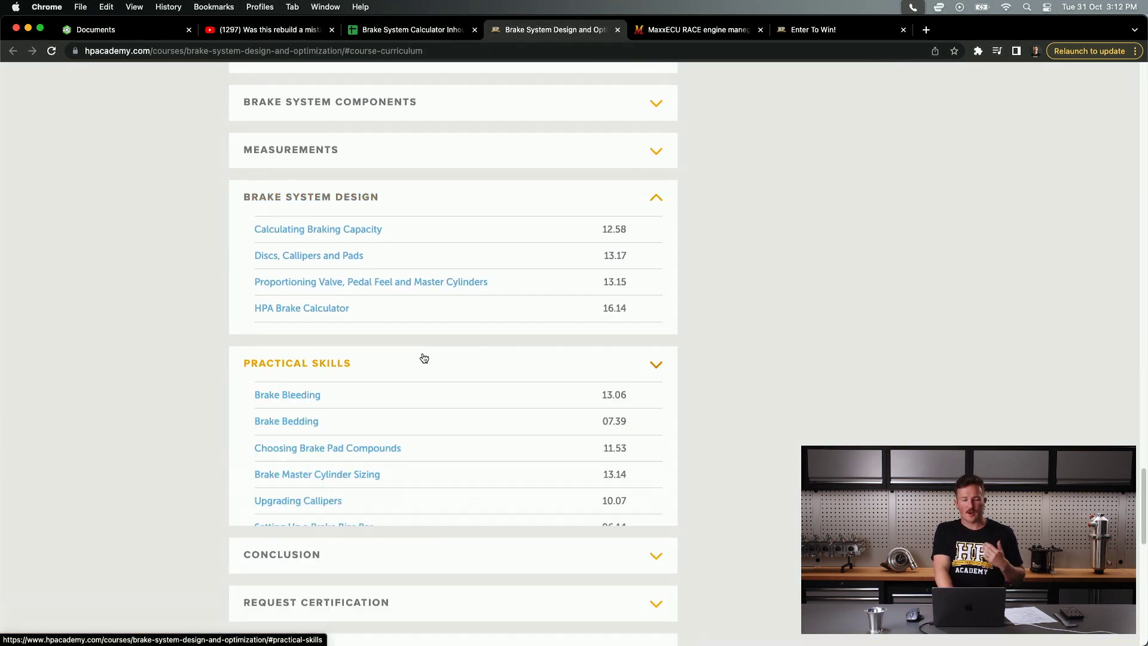
scroll(422, 356, "down", 2)
scroll(422, 356, "down", 1)
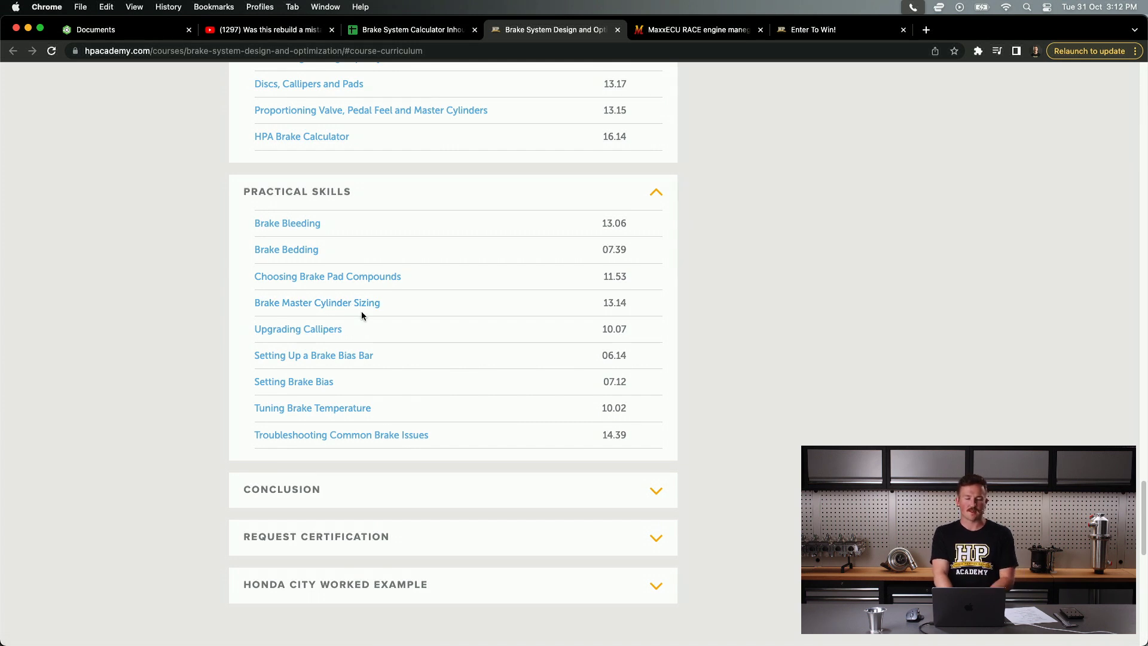
scroll(361, 311, "down", 1)
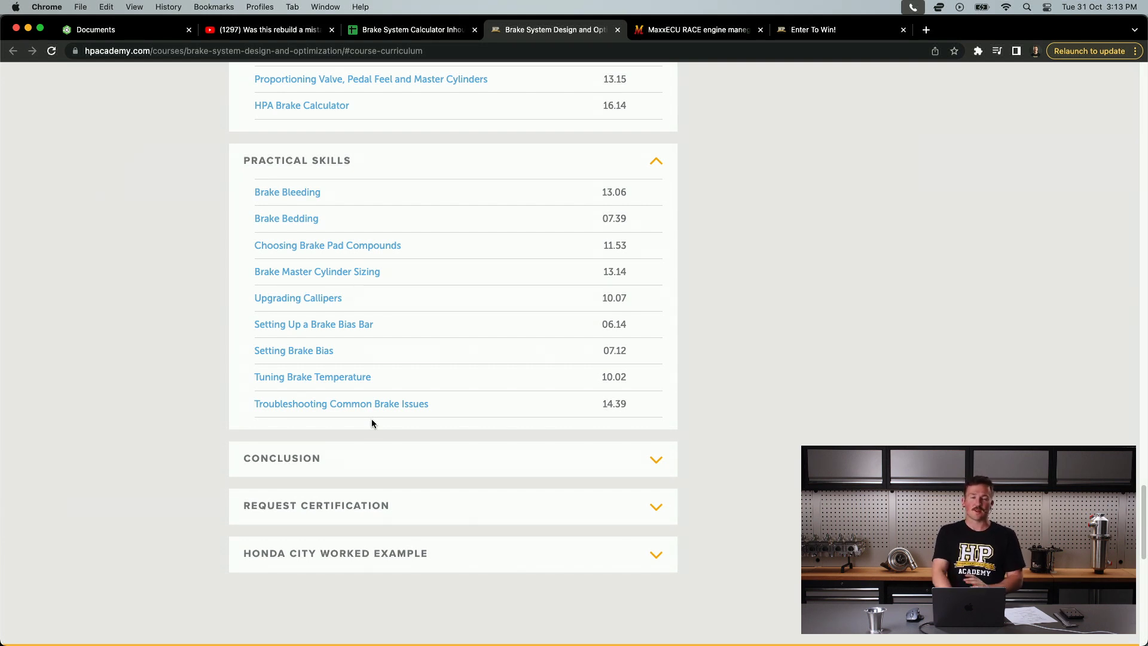
scroll(372, 419, "up", 1)
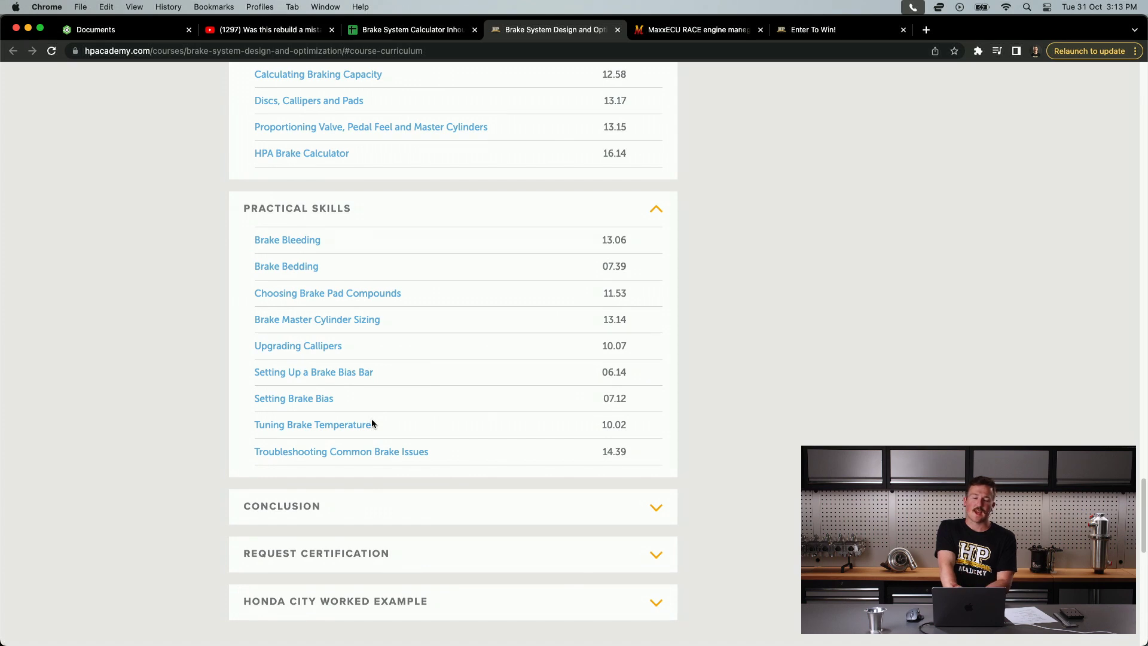
scroll(372, 419, "up", 3)
scroll(372, 419, "up", 3)
scroll(372, 419, "up", 3)
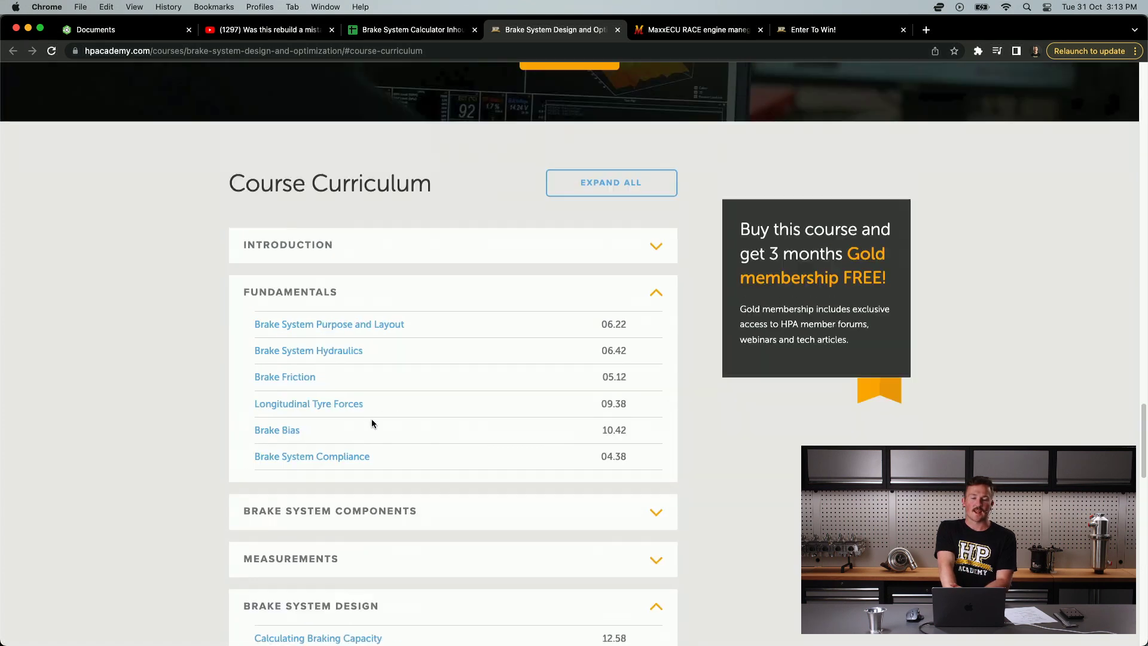
scroll(371, 419, "up", 5)
scroll(371, 418, "up", 1)
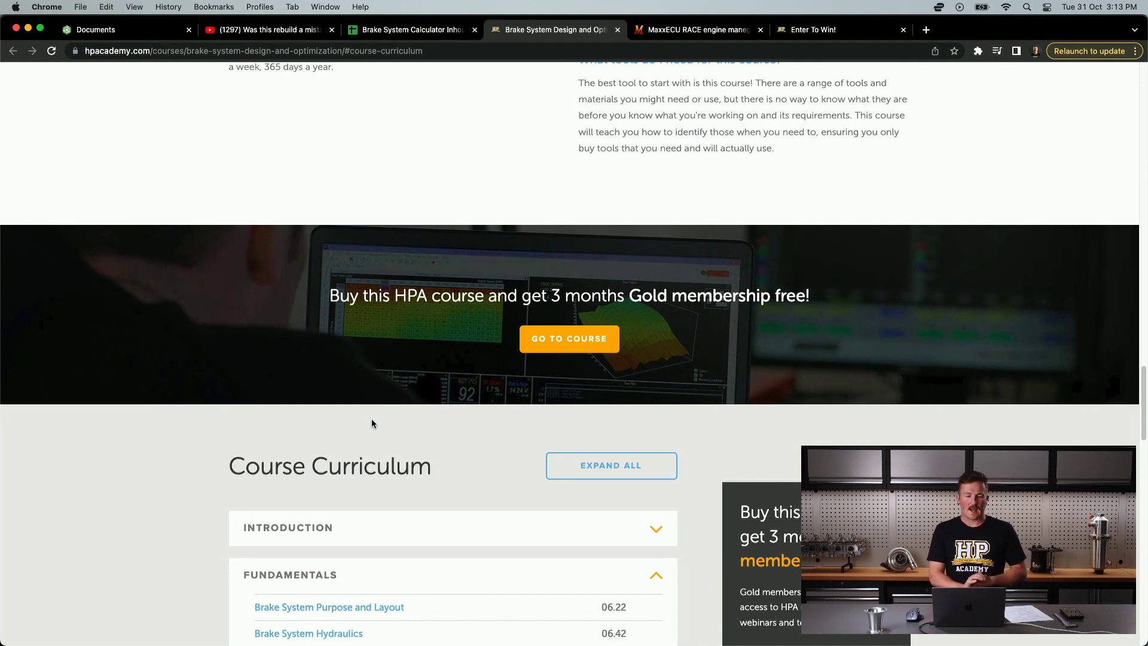
scroll(371, 419, "up", 10)
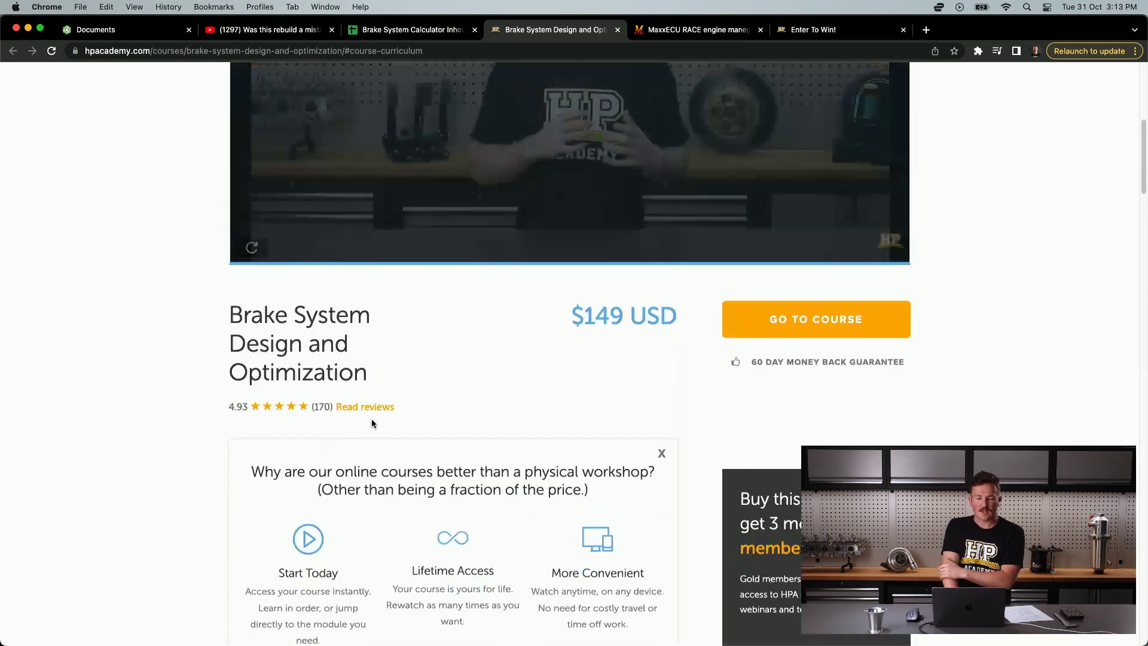
scroll(371, 419, "up", 8)
scroll(372, 419, "up", 3)
Go from Courses through Motorsport Fabrication and Design to the 3D Modeling & CAD course.
left_click(370, 143)
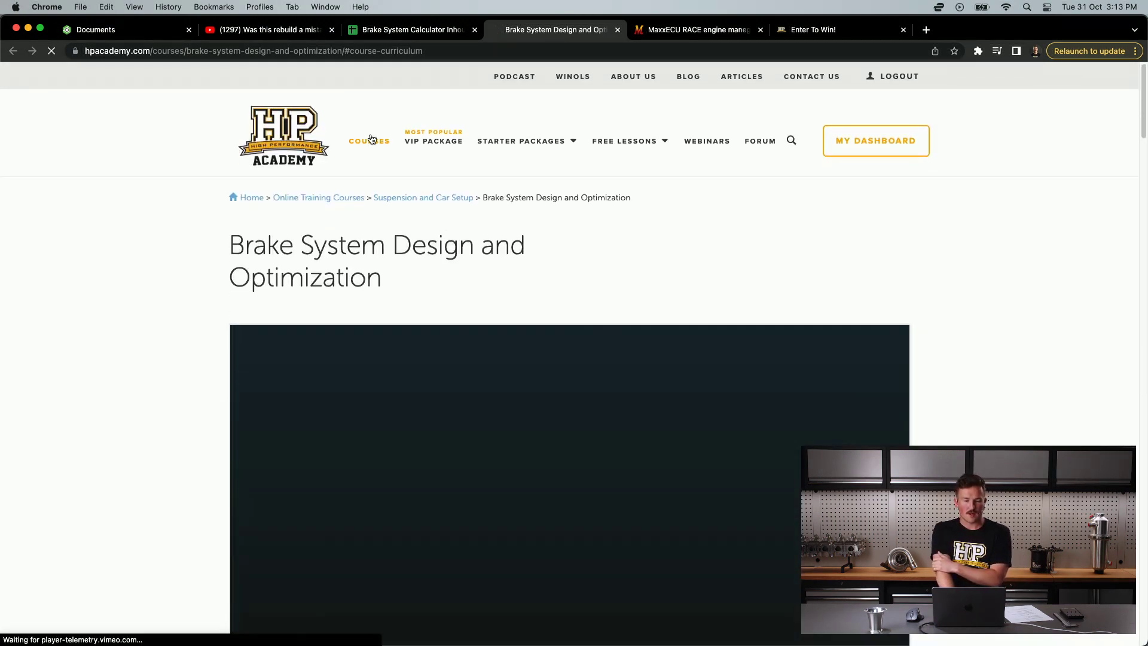
scroll(359, 360, "down", 10)
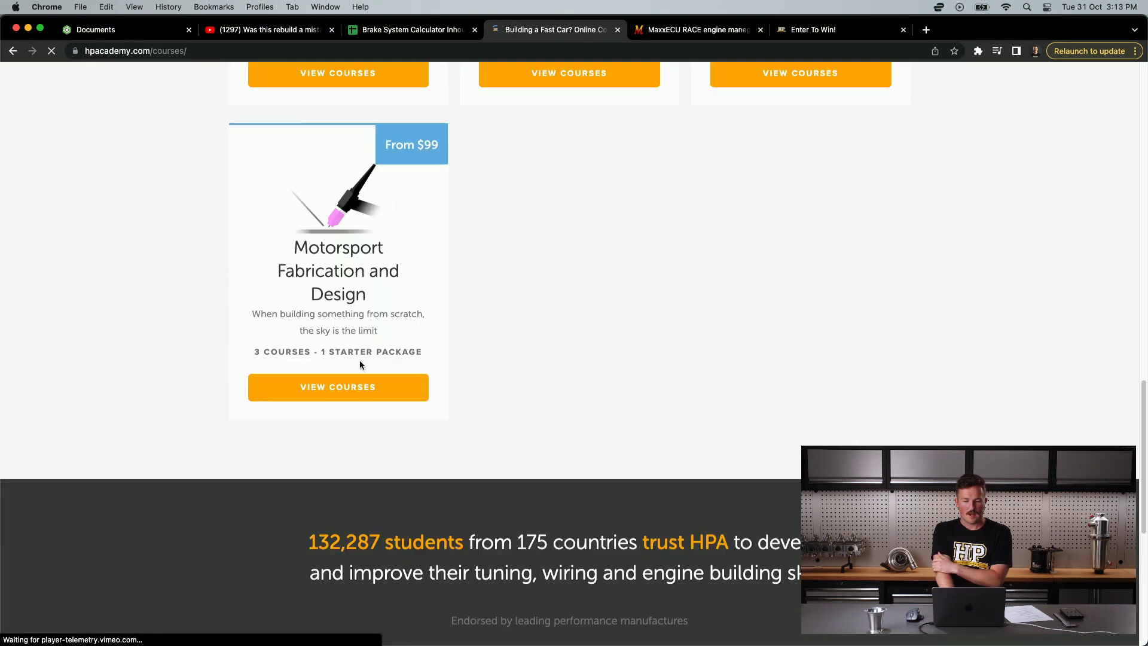
scroll(360, 360, "down", 5)
scroll(359, 365, "up", 3)
left_click(359, 428)
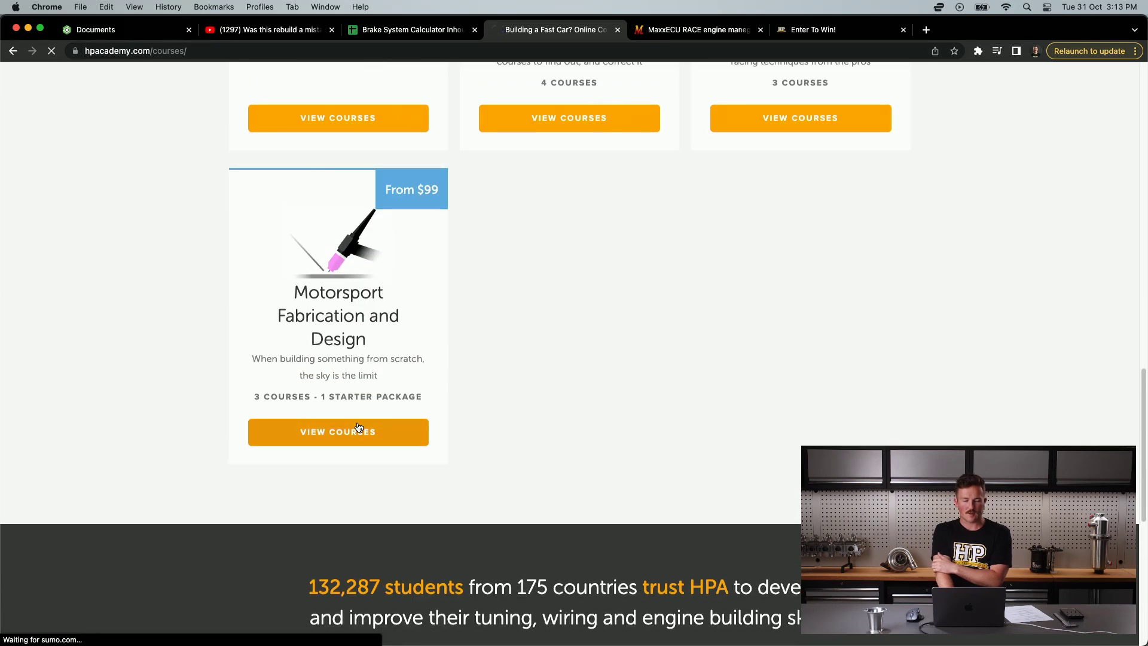
scroll(358, 427, "down", 10)
scroll(359, 427, "up", 4)
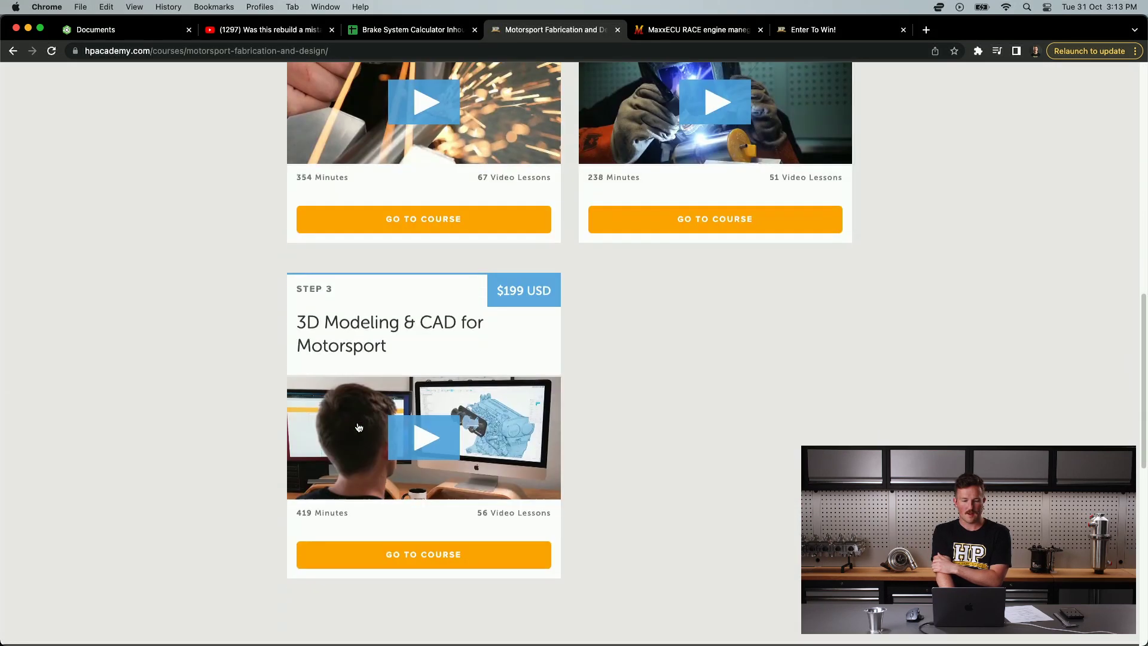
left_click(371, 542)
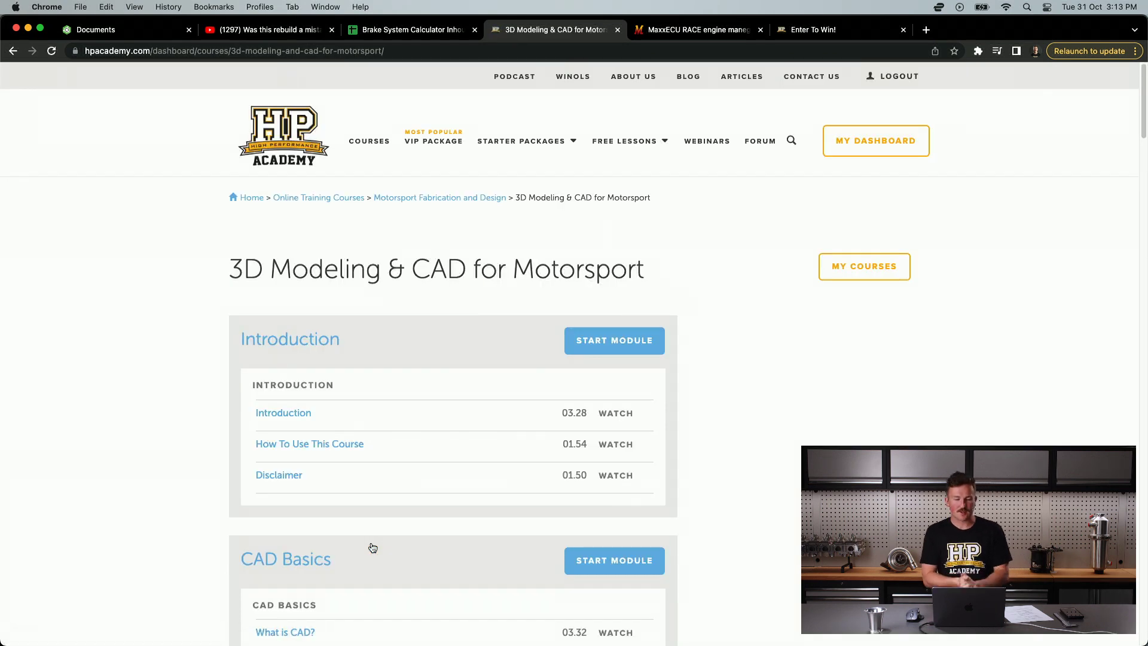
scroll(373, 547, "down", 3)
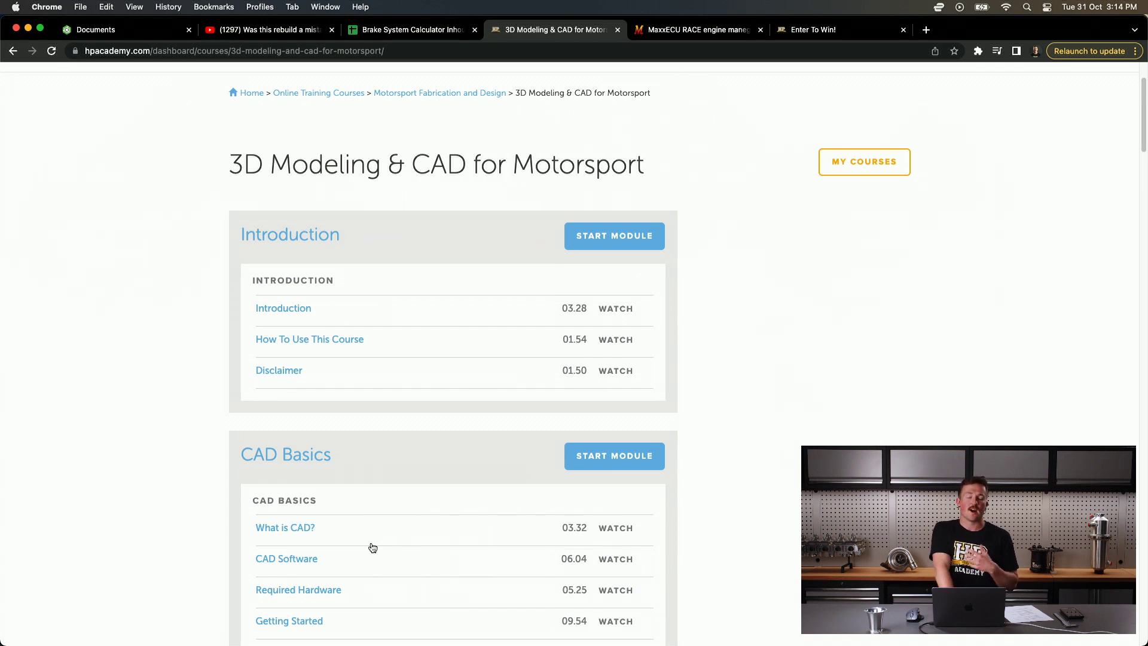
scroll(373, 547, "down", 4)
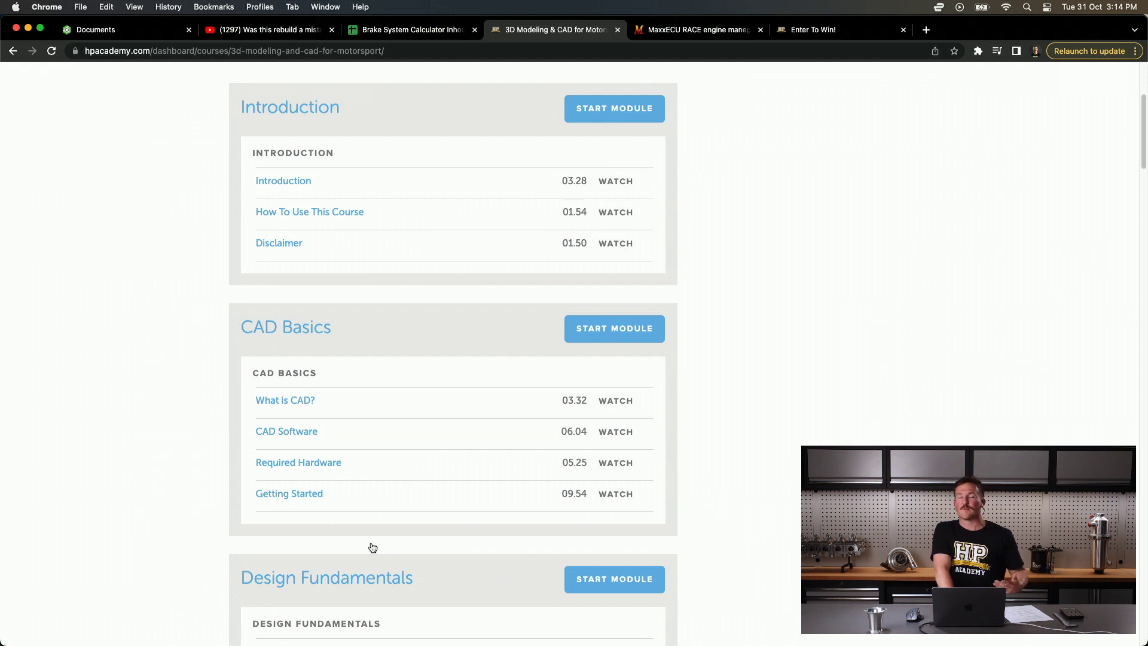
scroll(373, 546, "down", 3)
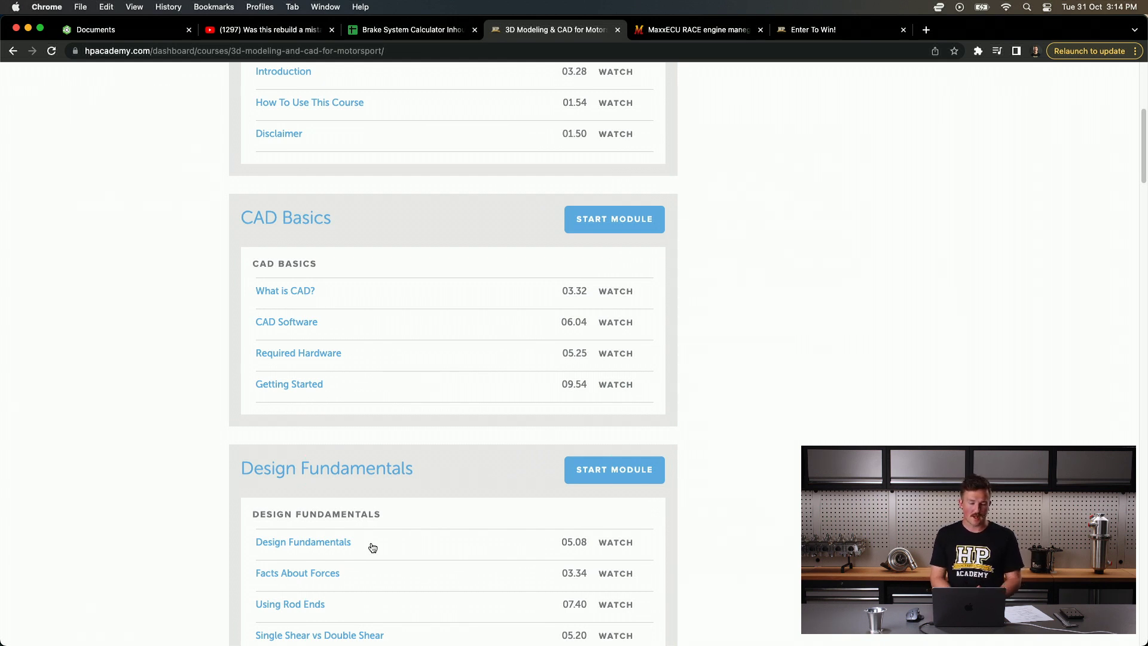
scroll(372, 547, "down", 4)
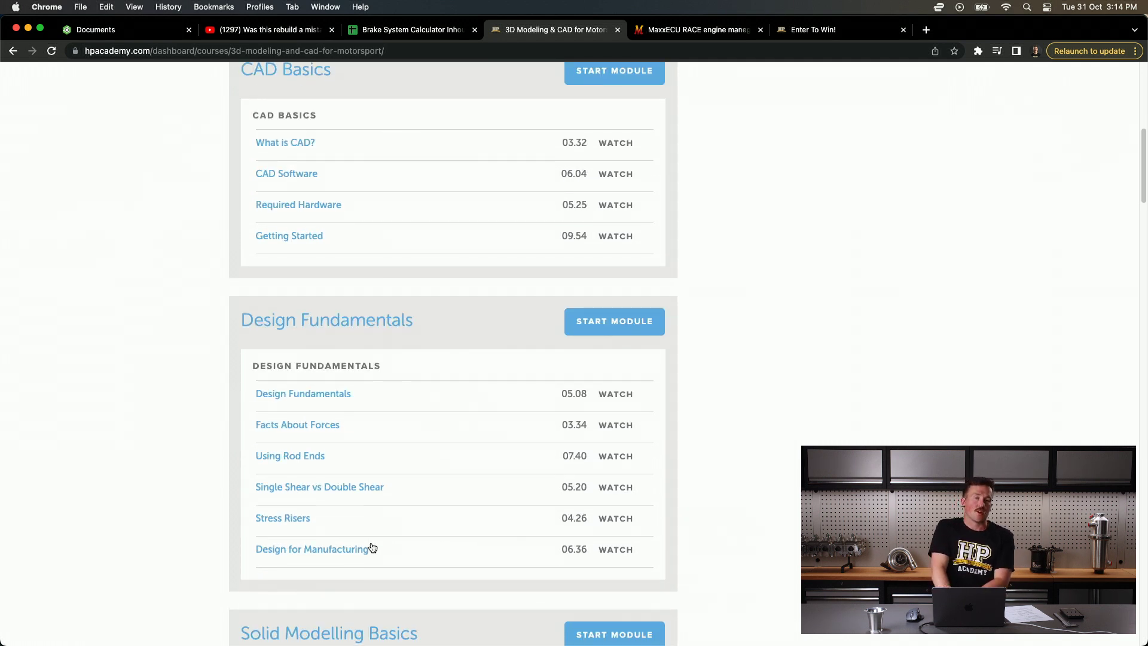
scroll(372, 548, "down", 2)
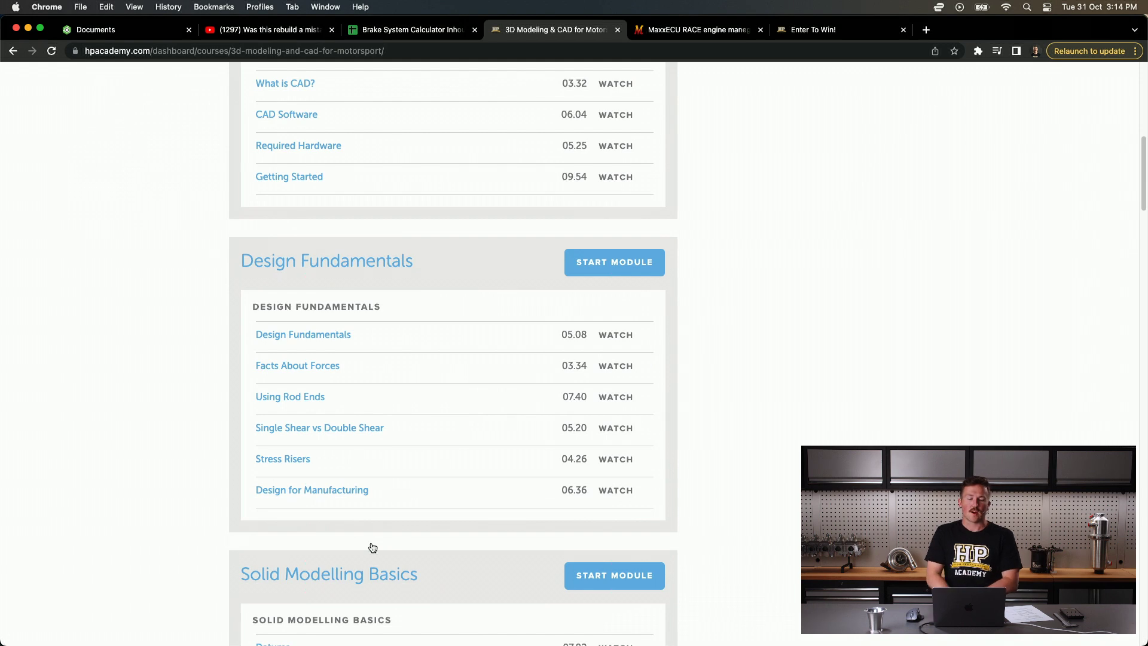
scroll(372, 547, "up", 10)
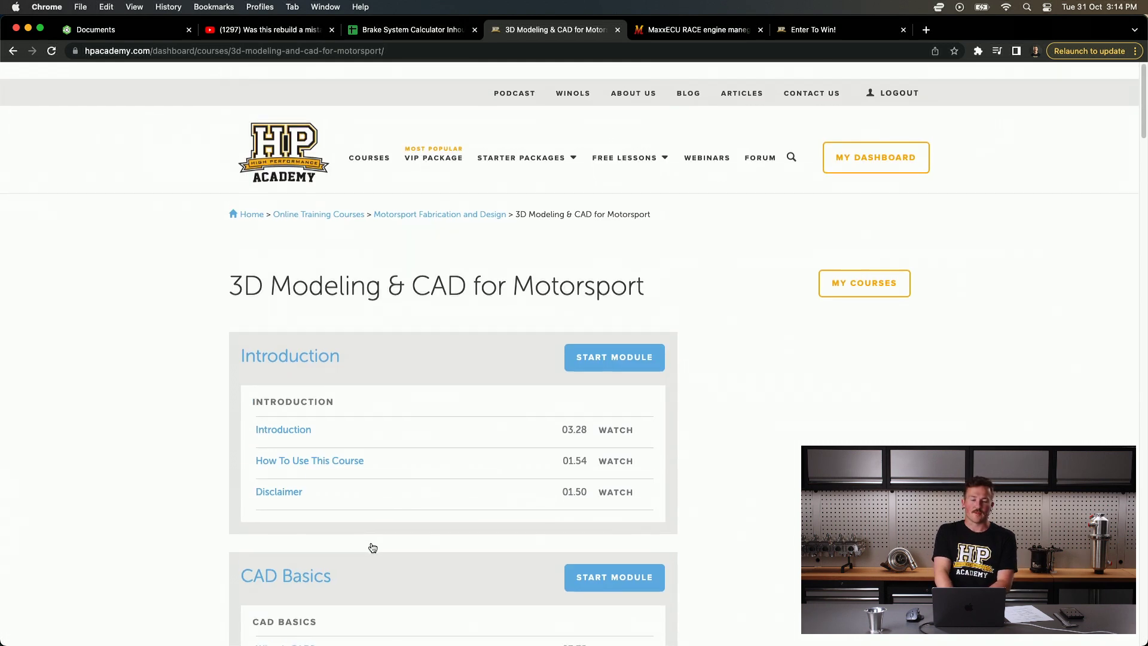
scroll(372, 548, "down", 8)
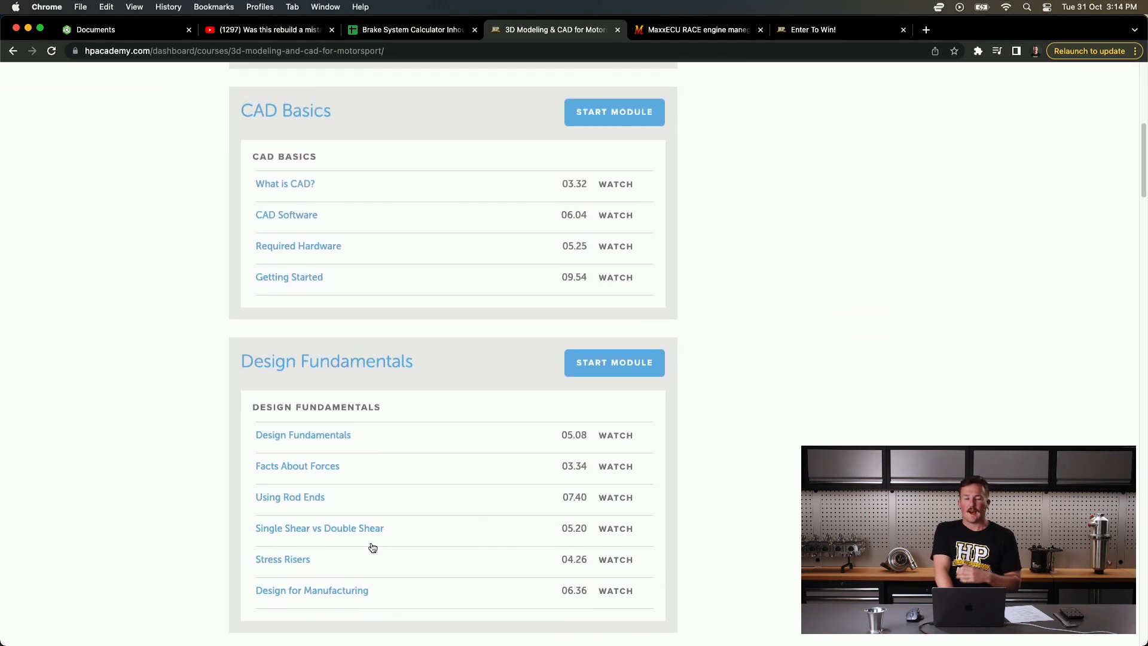
scroll(372, 547, "down", 3)
scroll(372, 548, "down", 4)
scroll(373, 547, "down", 4)
scroll(372, 547, "down", 4)
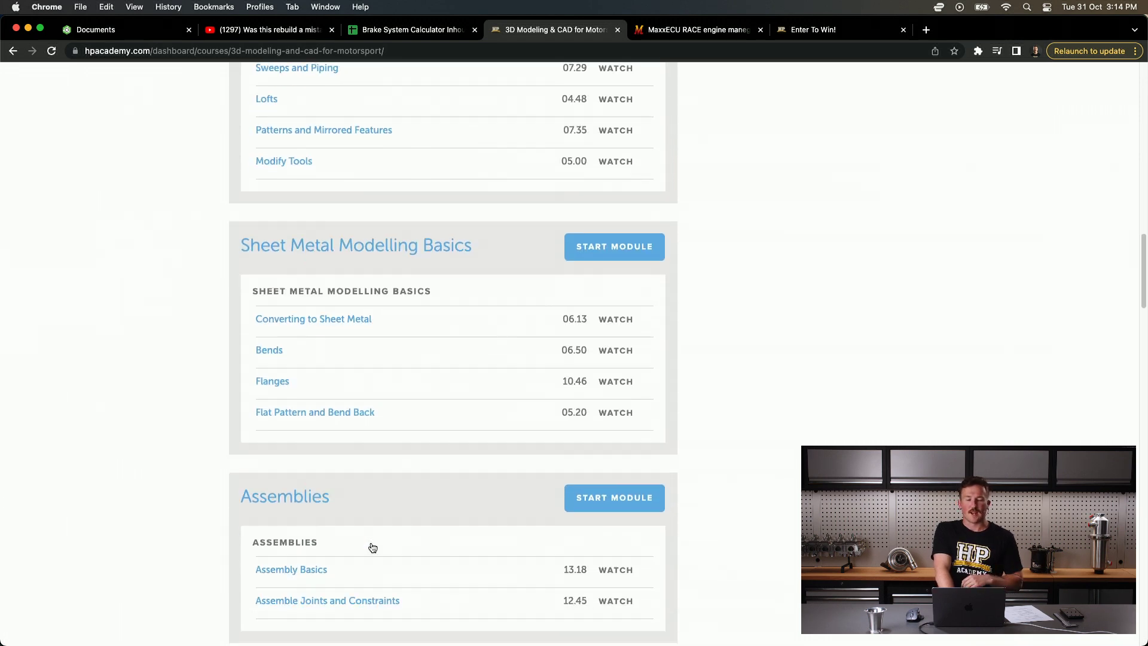
scroll(372, 547, "down", 4)
scroll(372, 547, "down", 2)
scroll(372, 546, "down", 2)
scroll(372, 548, "down", 2)
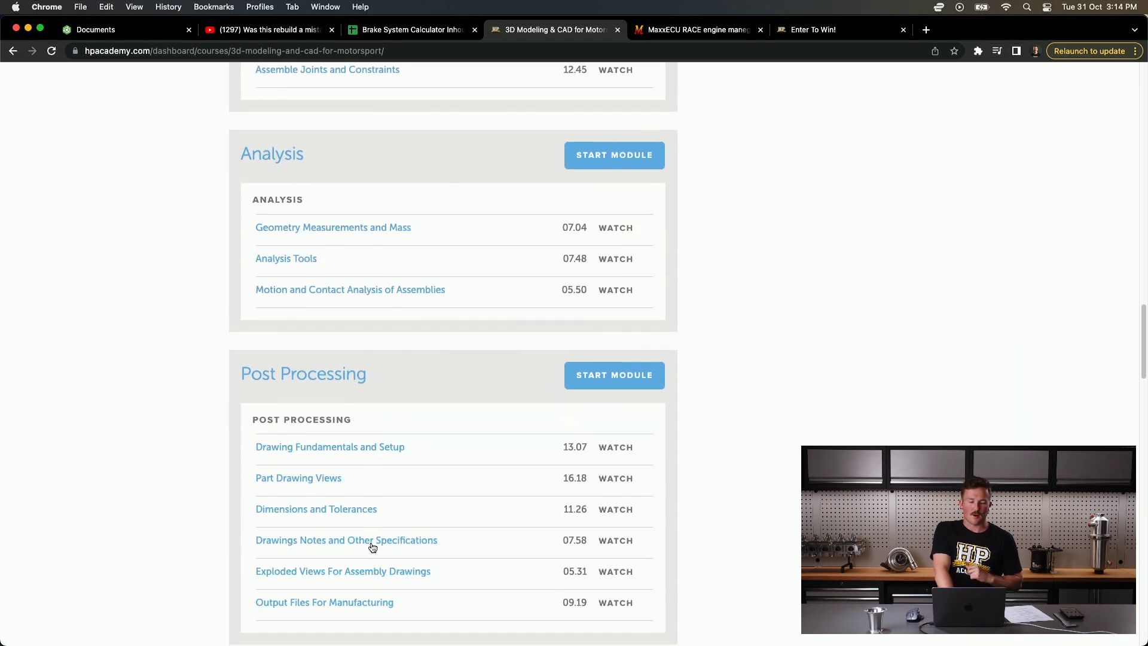
scroll(372, 547, "down", 4)
scroll(372, 547, "down", 2)
scroll(372, 547, "down", 3)
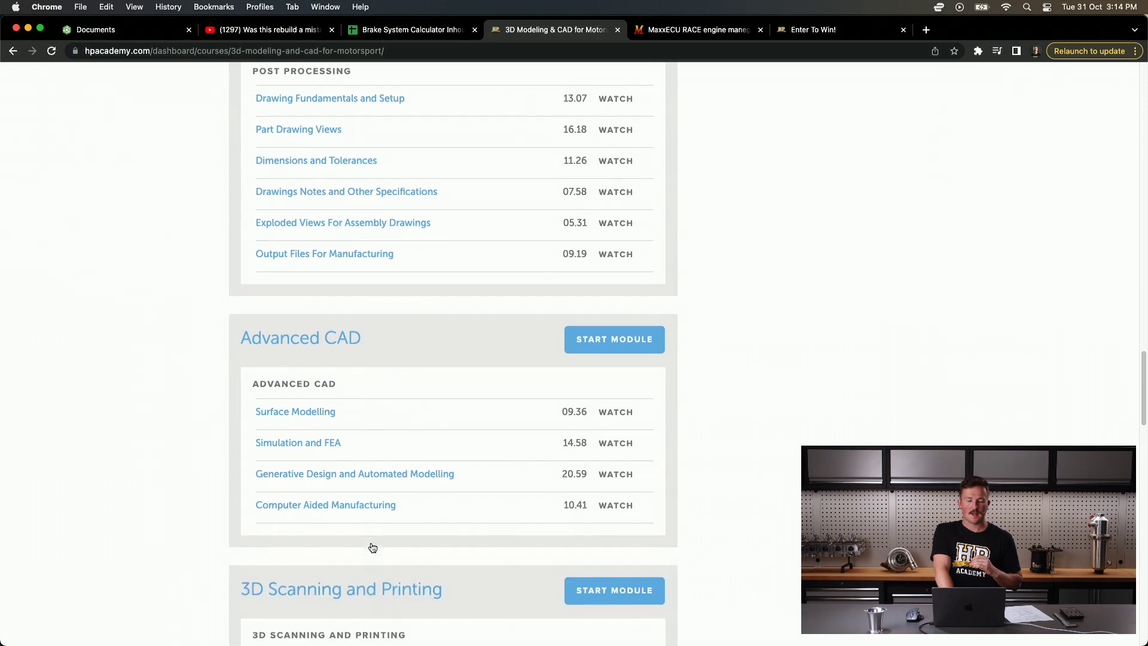
scroll(372, 547, "down", 1)
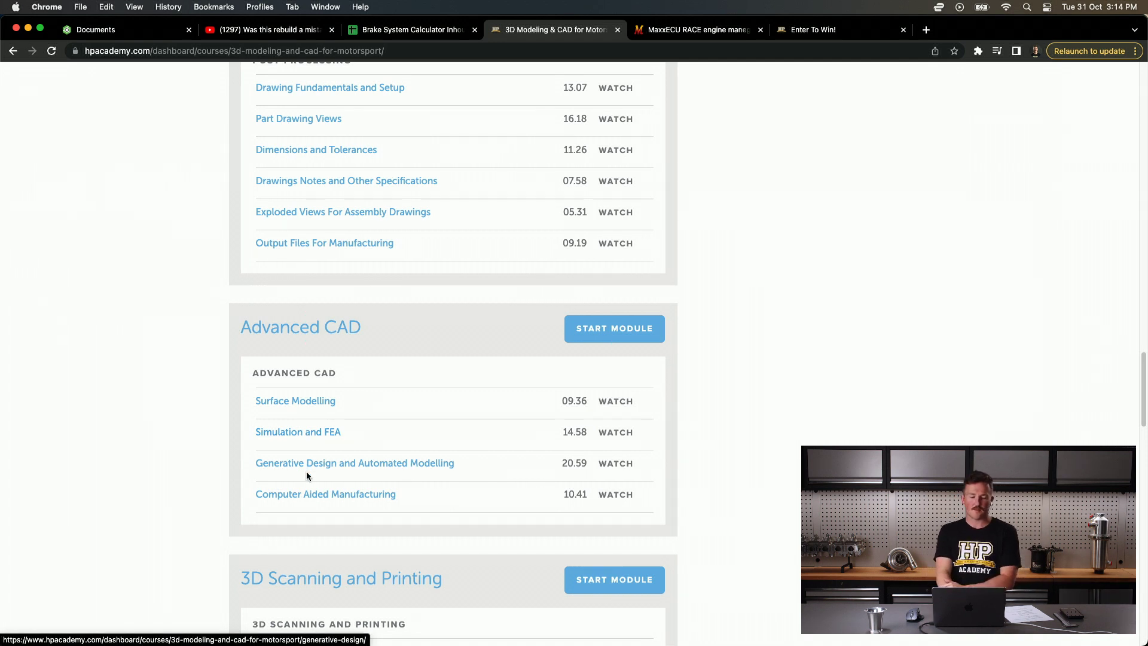
scroll(306, 470, "down", 2)
scroll(306, 470, "down", 1)
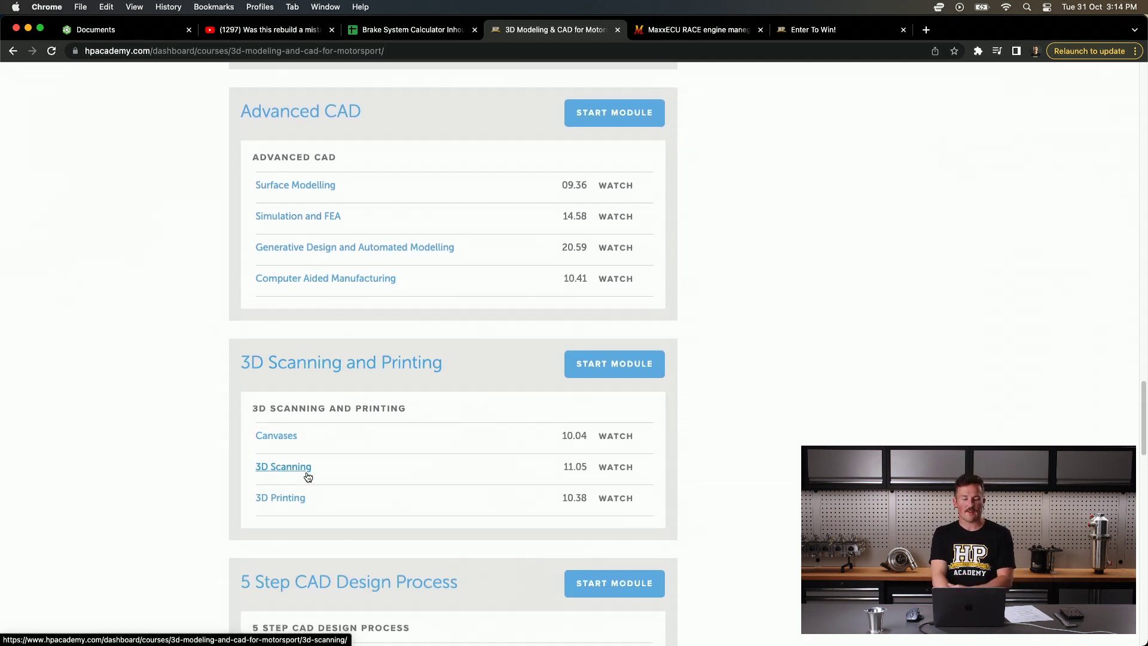
scroll(305, 476, "down", 1)
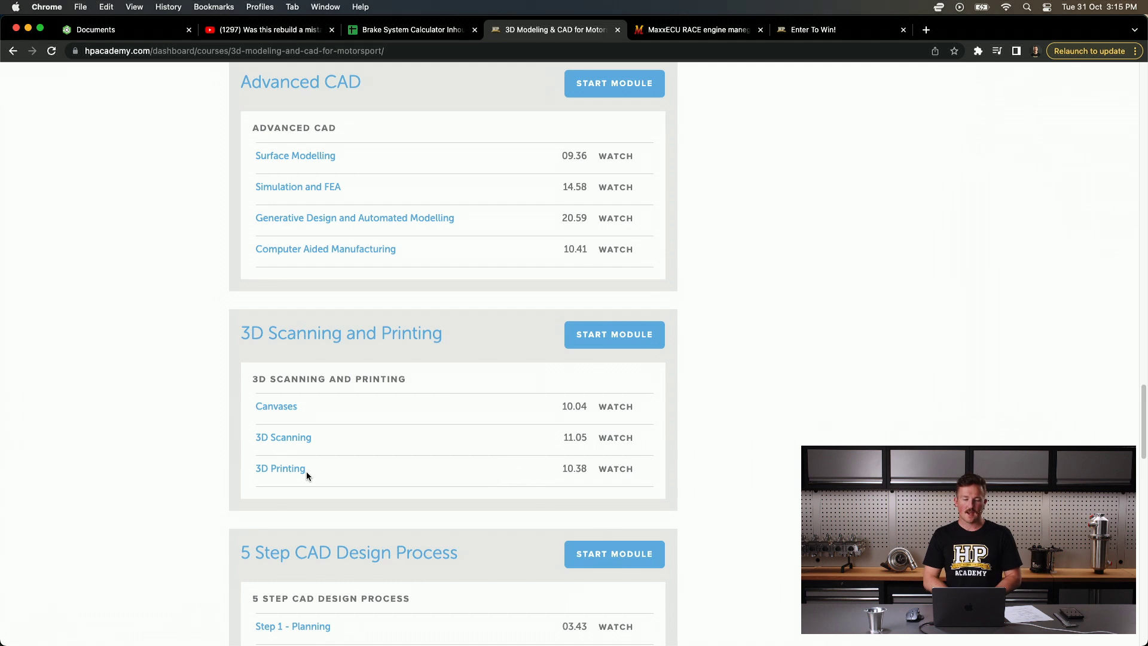